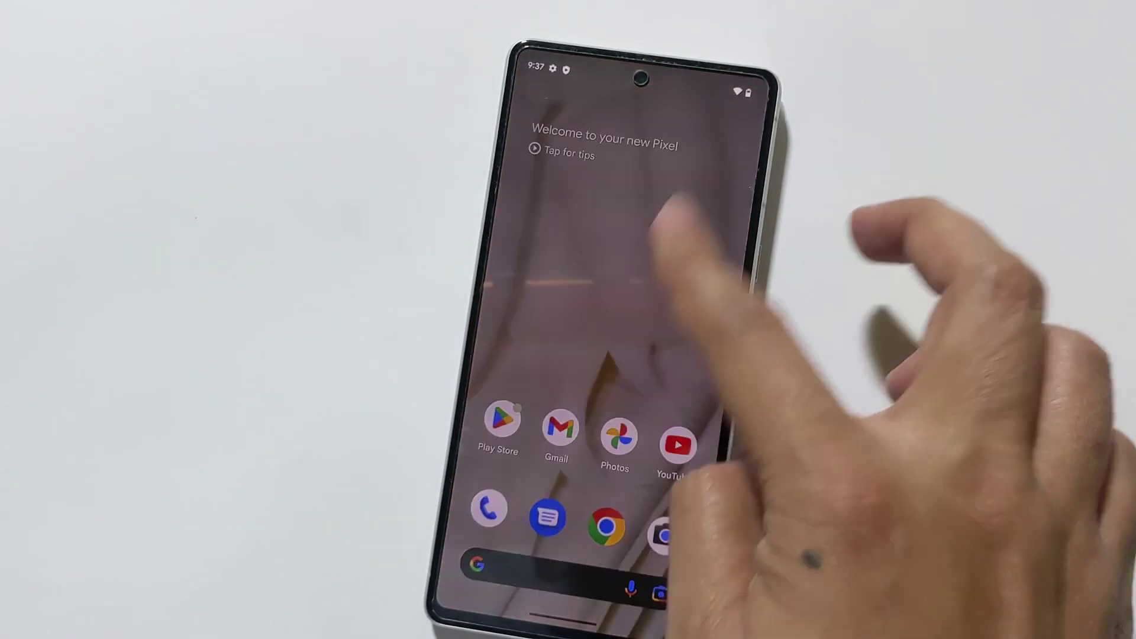
- Swipe up on the Pixel 7 home screen to reveal the full app drawer
{"action": "left_click_drag", "start_coordinate": [592, 385], "coordinate": [603, 207]}
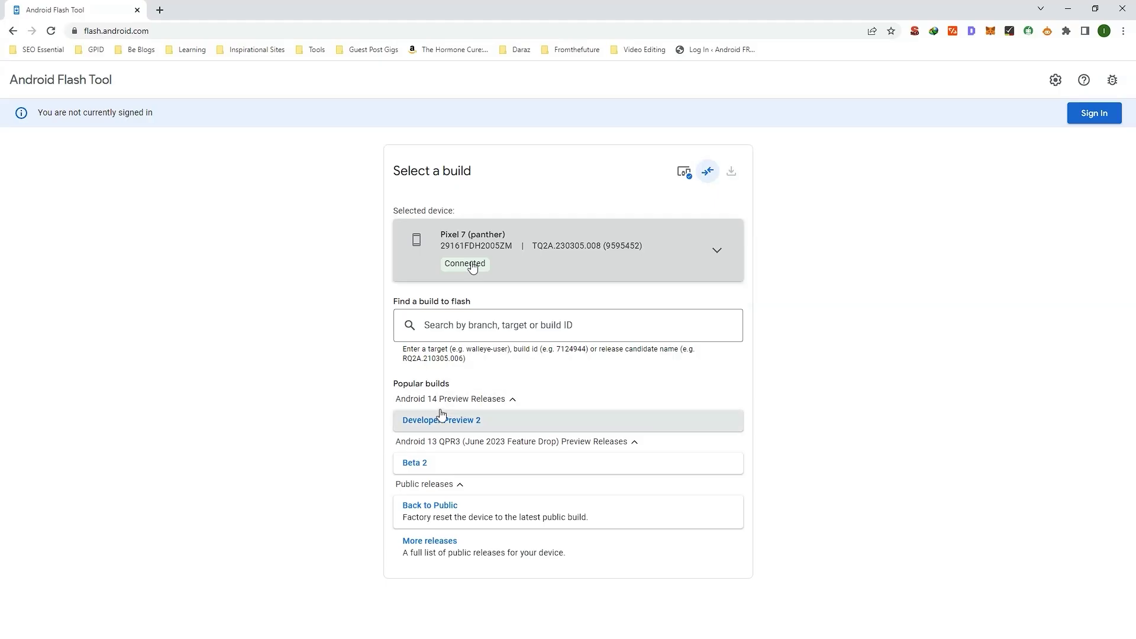
- Collapse the Android 14 Preview builds and start the bootloader unlock for build TQ2A.230305.008
{"action": "left_click", "coordinate": [491, 403]}
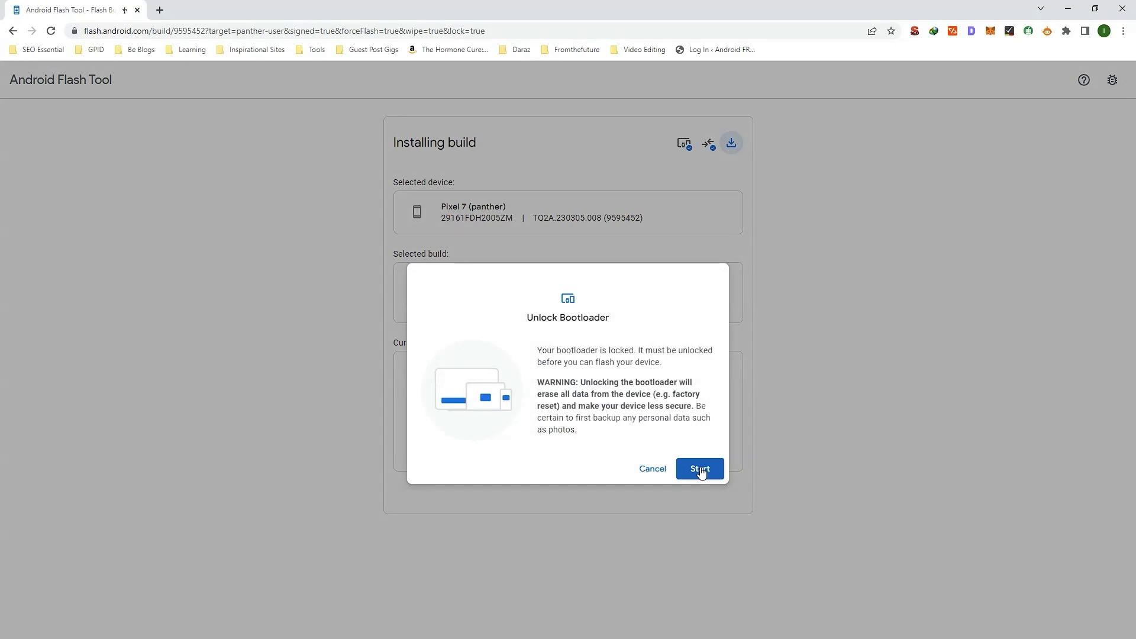
{"action": "left_click", "coordinate": [700, 469]}
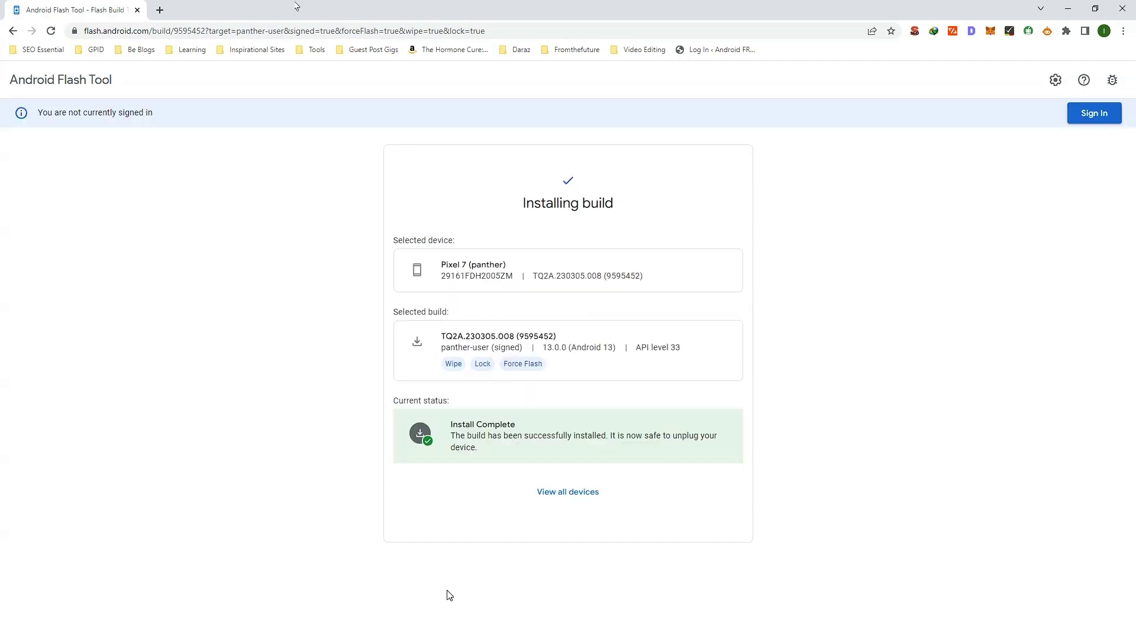
{"action": "key", "text": "super"}
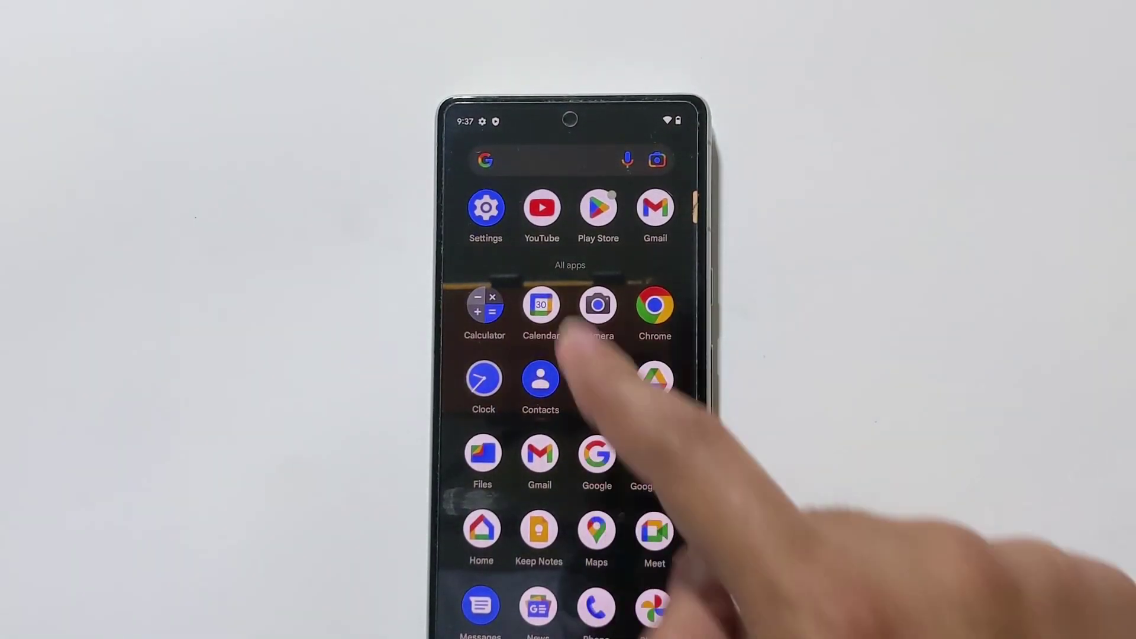
- Open the phone's Settings and go to the About phone page
{"action": "left_click", "coordinate": [486, 208]}
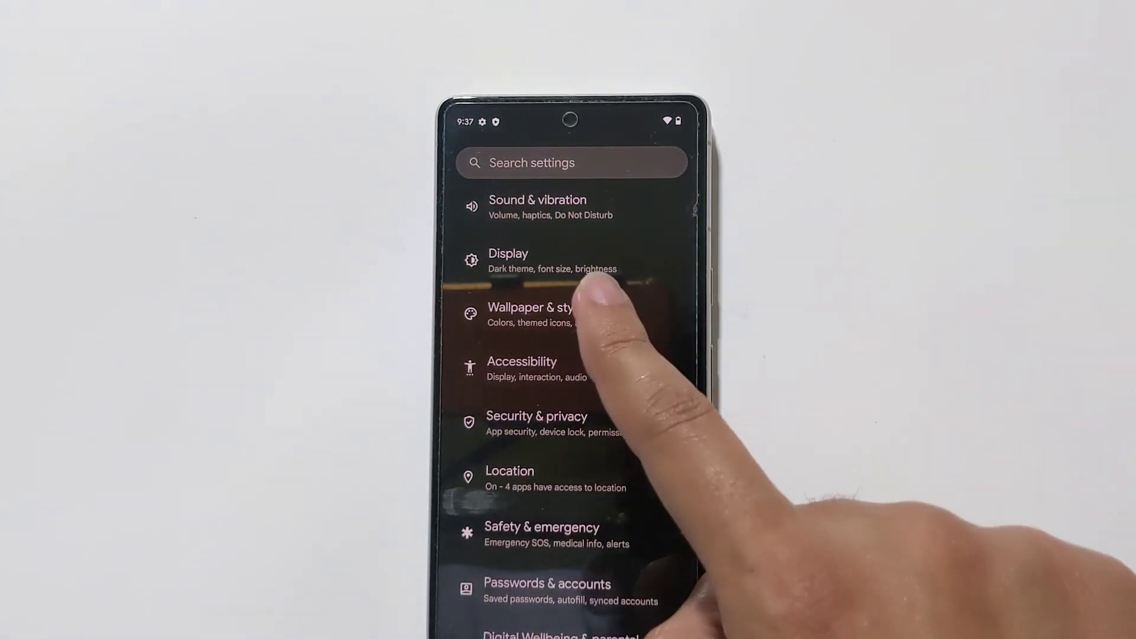
{"action": "scroll", "coordinate": [592, 290], "scroll_direction": "up", "scroll_amount": 5}
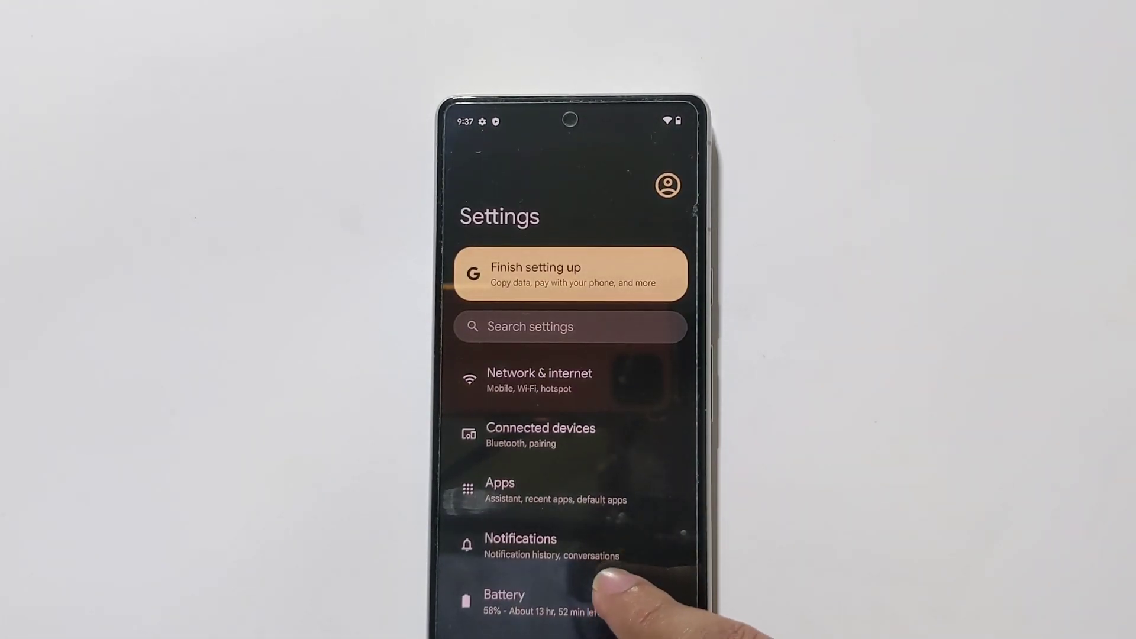
{"action": "scroll", "coordinate": [571, 385], "scroll_direction": "down", "scroll_amount": 7}
{"action": "scroll", "coordinate": [668, 440], "scroll_direction": "down", "scroll_amount": 6}
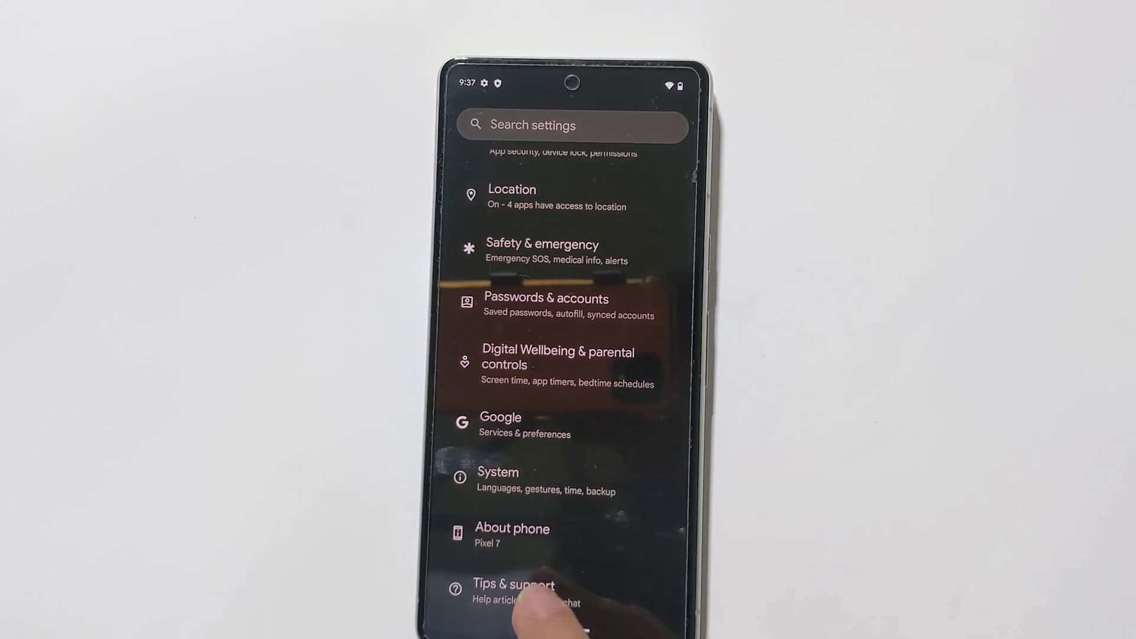
{"action": "left_click", "coordinate": [520, 533]}
{"action": "scroll", "coordinate": [672, 381], "scroll_direction": "down", "scroll_amount": 10}
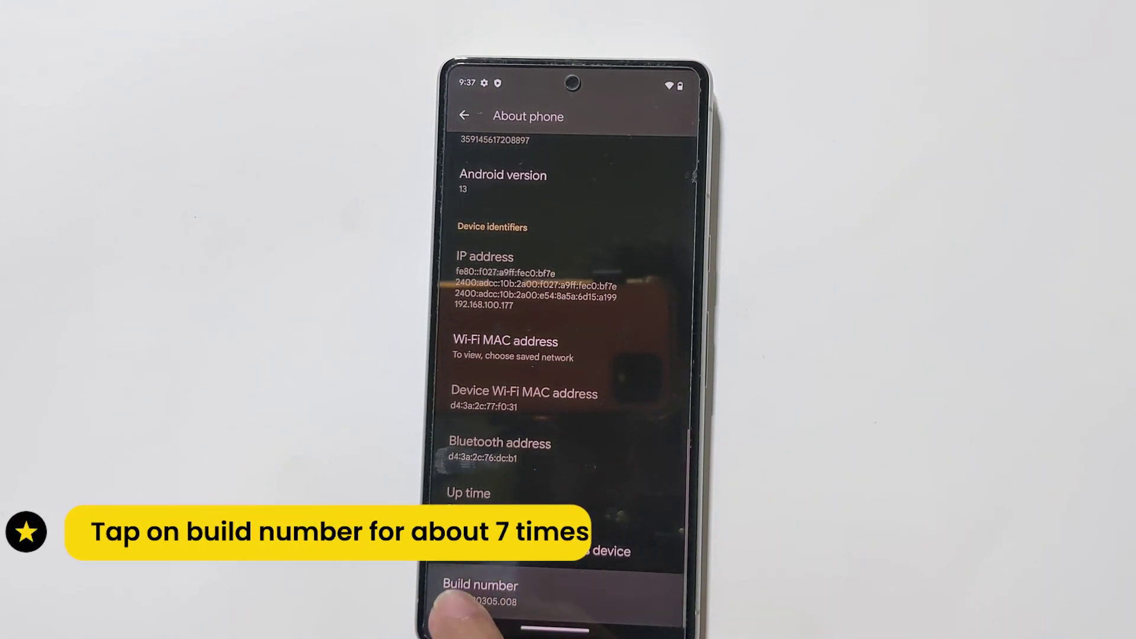
- Tap Build number to enable developer mode, confirm with the device PIN, and return to Settings
{"action": "left_click", "coordinate": [455, 583]}
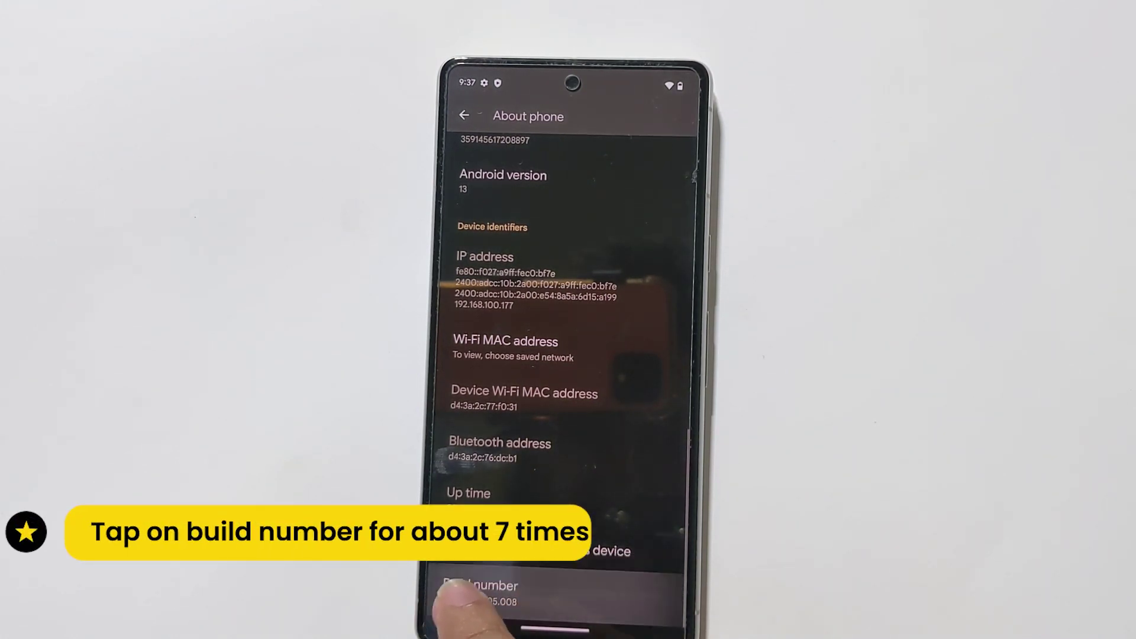
{"action": "left_click", "coordinate": [456, 585]}
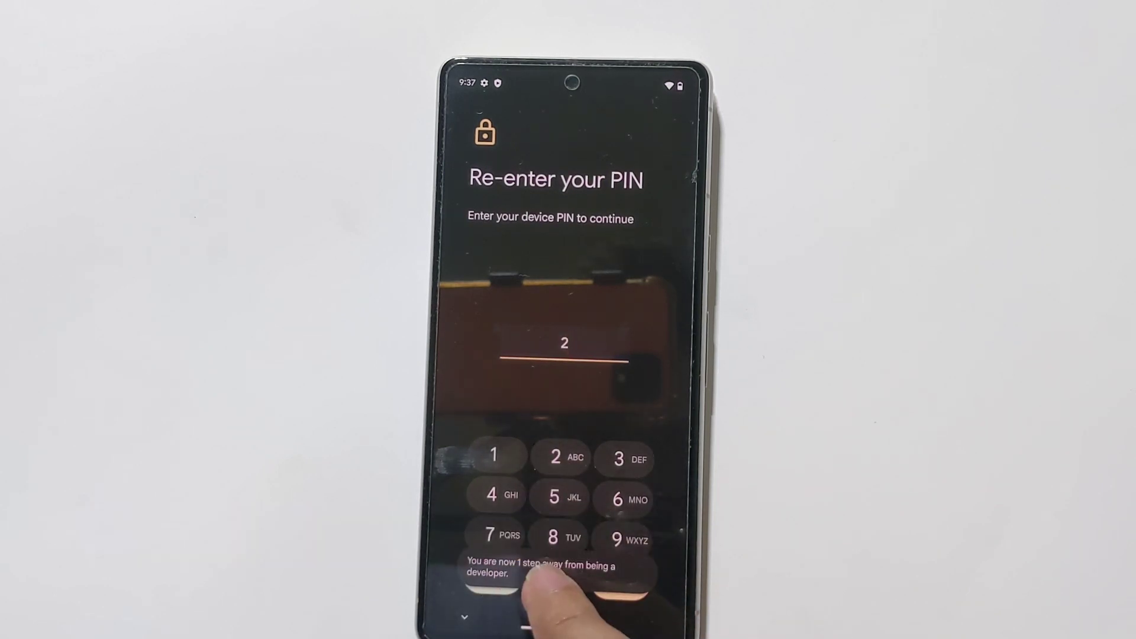
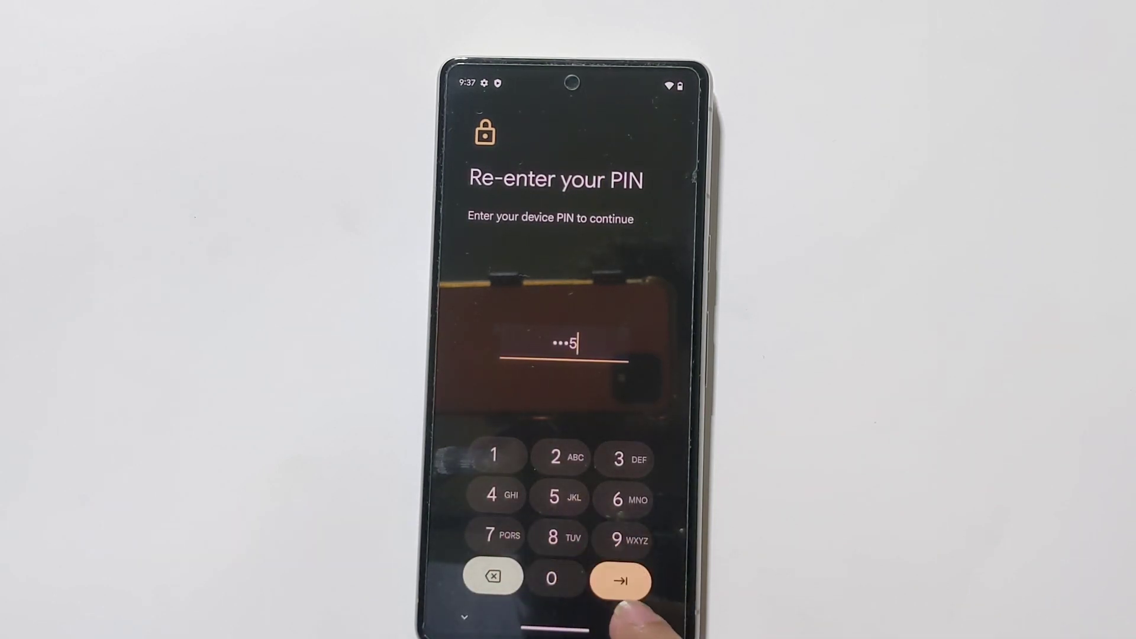
{"action": "left_click", "coordinate": [620, 576]}
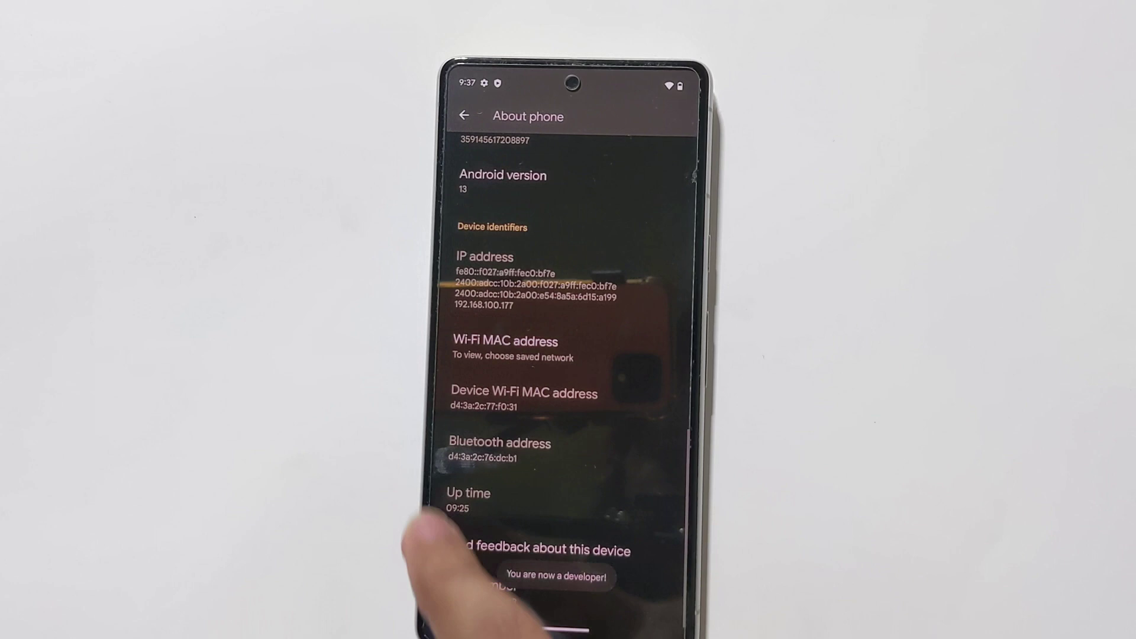
{"action": "left_click_drag", "start_coordinate": [695, 450], "coordinate": [615, 450]}
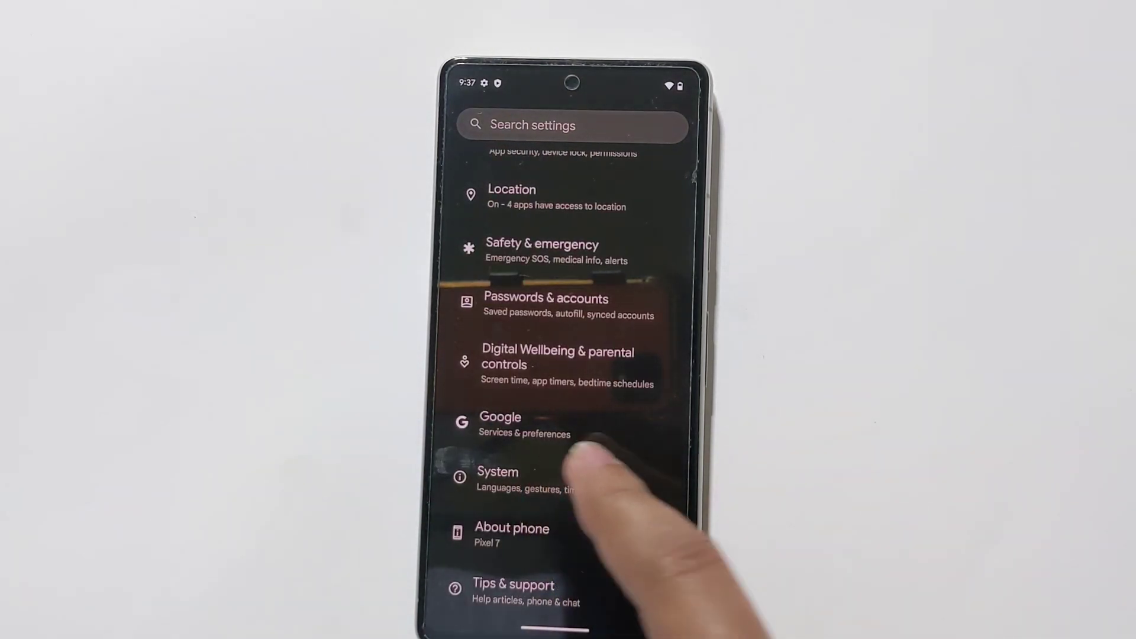
- Turn on USB debugging under System > Developer options and confirm the prompt
{"action": "left_click", "coordinate": [535, 480]}
{"action": "scroll", "coordinate": [608, 482], "scroll_direction": "down", "scroll_amount": 3}
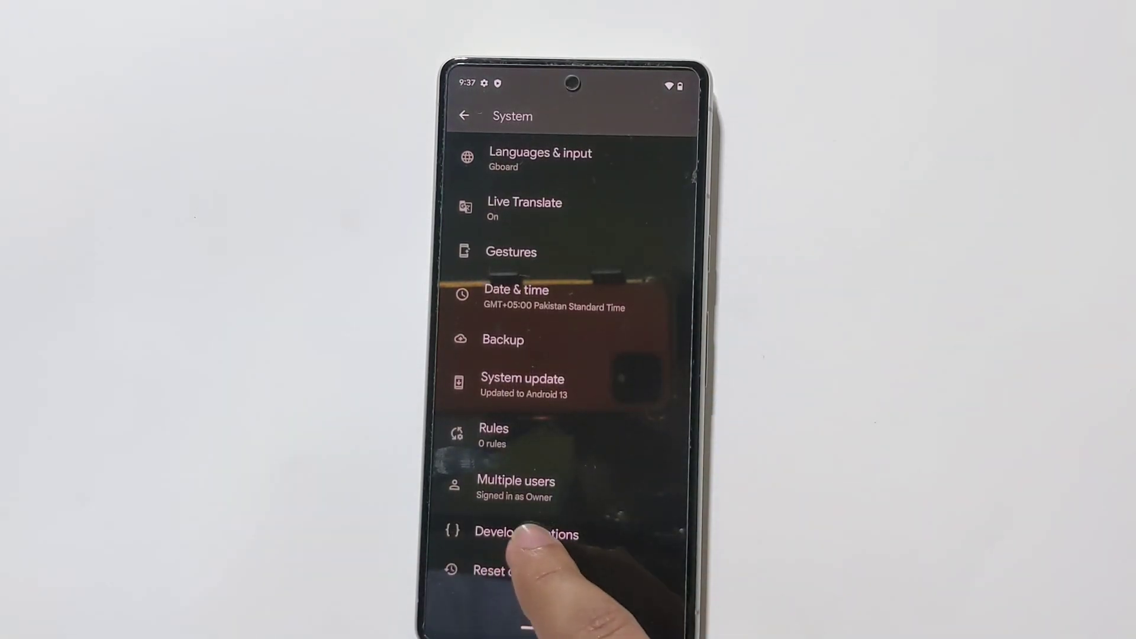
{"action": "left_click", "coordinate": [541, 527]}
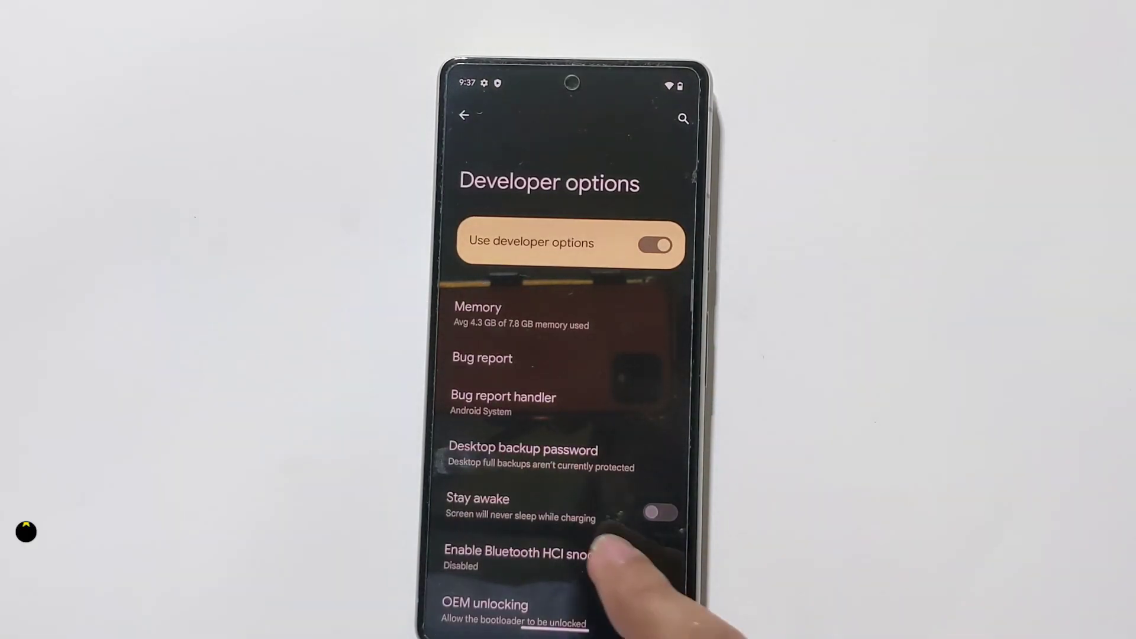
{"action": "scroll", "coordinate": [639, 492], "scroll_direction": "down", "scroll_amount": 2}
{"action": "scroll", "coordinate": [585, 408], "scroll_direction": "down", "scroll_amount": 3}
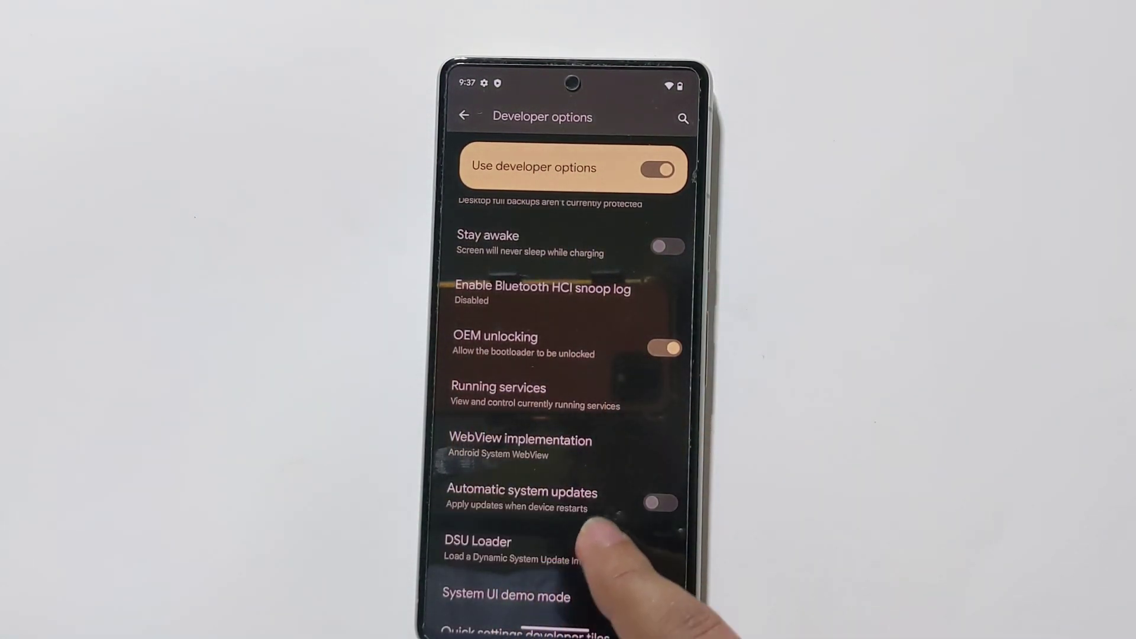
{"action": "scroll", "coordinate": [627, 473], "scroll_direction": "down", "scroll_amount": 3}
{"action": "scroll", "coordinate": [645, 364], "scroll_direction": "down", "scroll_amount": 2}
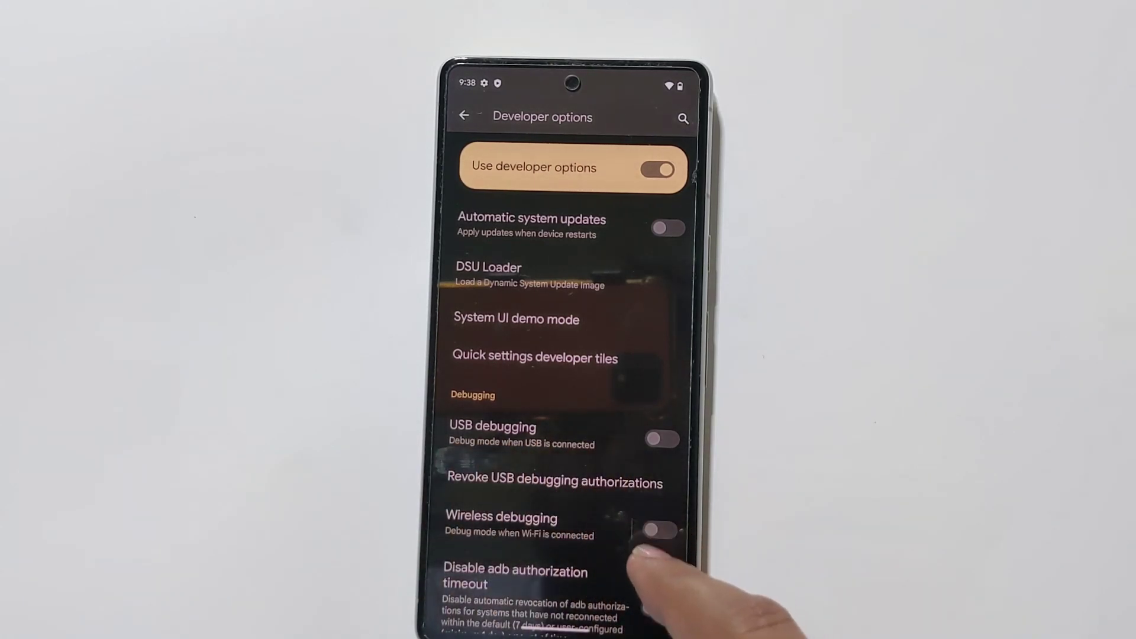
{"action": "left_click", "coordinate": [661, 439]}
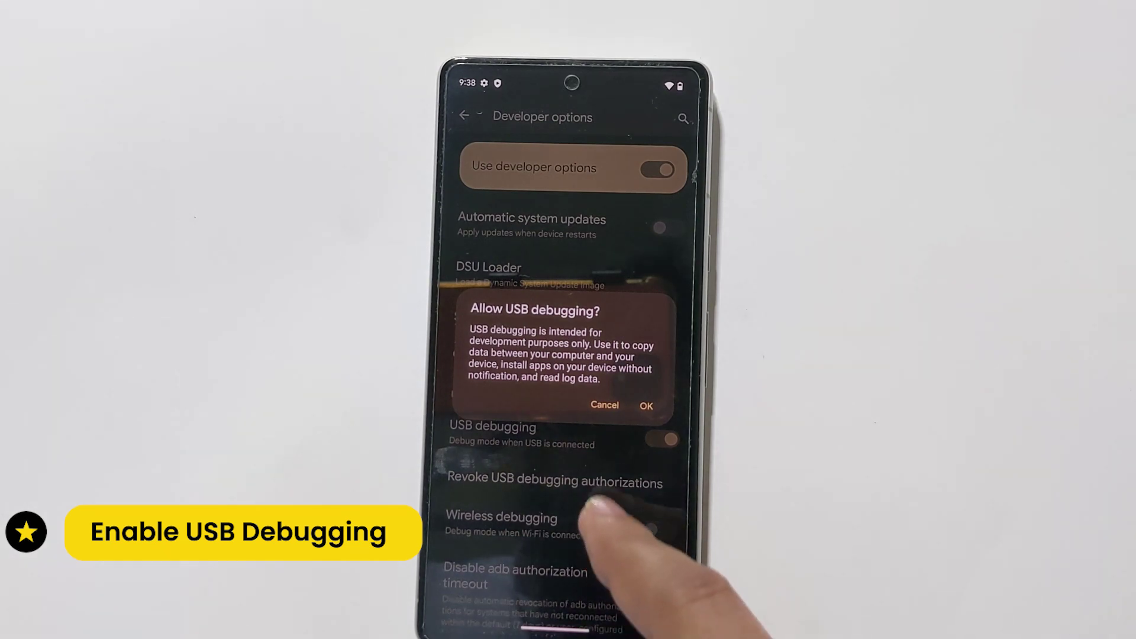
{"action": "left_click", "coordinate": [646, 406]}
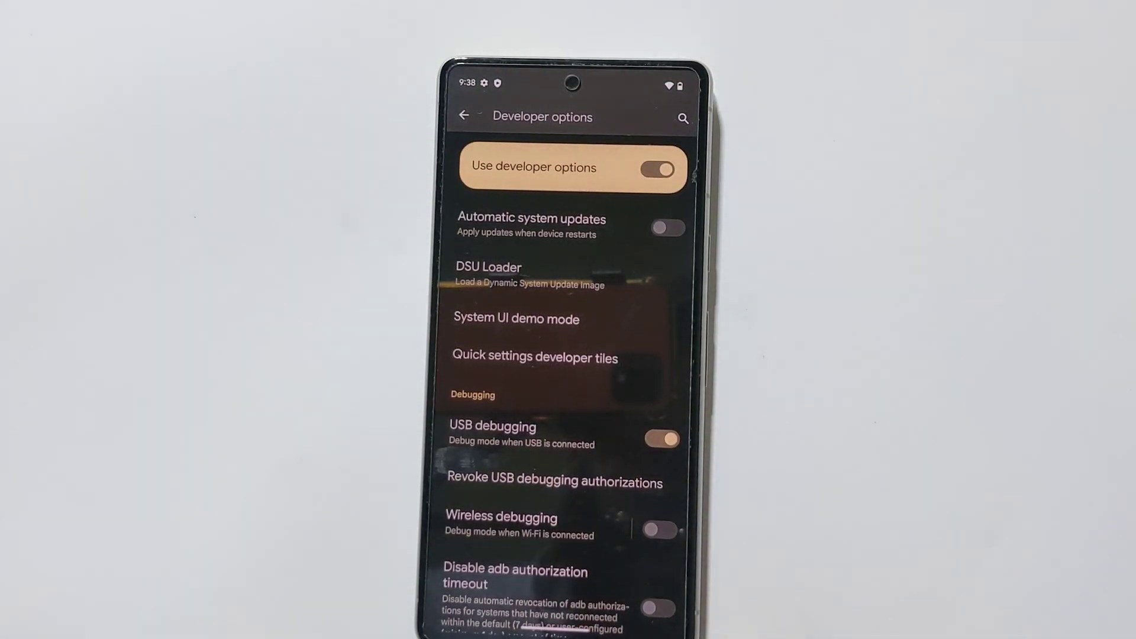
- Swipe back out of Settings to the phone's app list
{"action": "left_click_drag", "start_coordinate": [609, 583], "coordinate": [588, 477]}
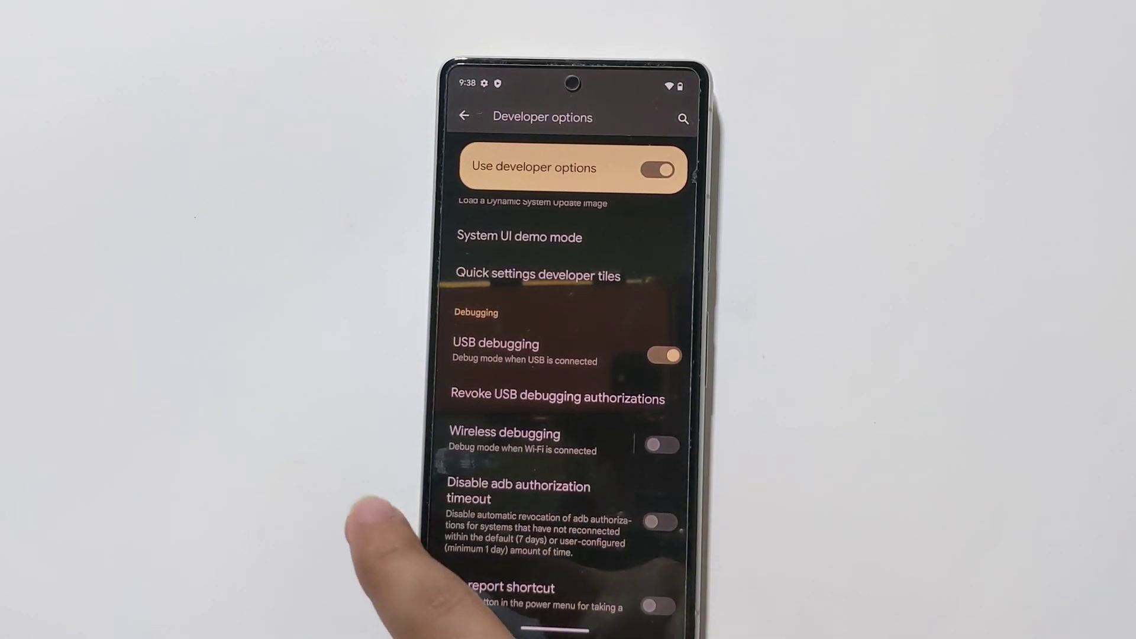
{"action": "left_click_drag", "start_coordinate": [443, 592], "coordinate": [521, 591]}
{"action": "left_click_drag", "start_coordinate": [443, 545], "coordinate": [491, 533]}
{"action": "left_click_drag", "start_coordinate": [415, 532], "coordinate": [449, 538]}
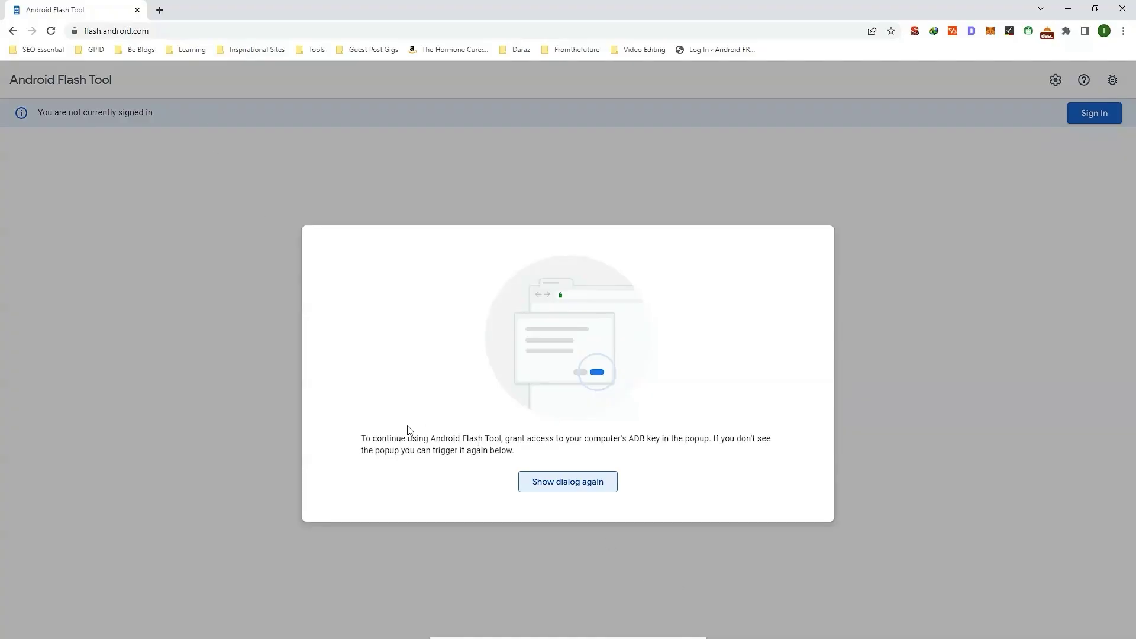
- Load flash.android.com in the browser's address bar
{"action": "left_click", "coordinate": [177, 34]}
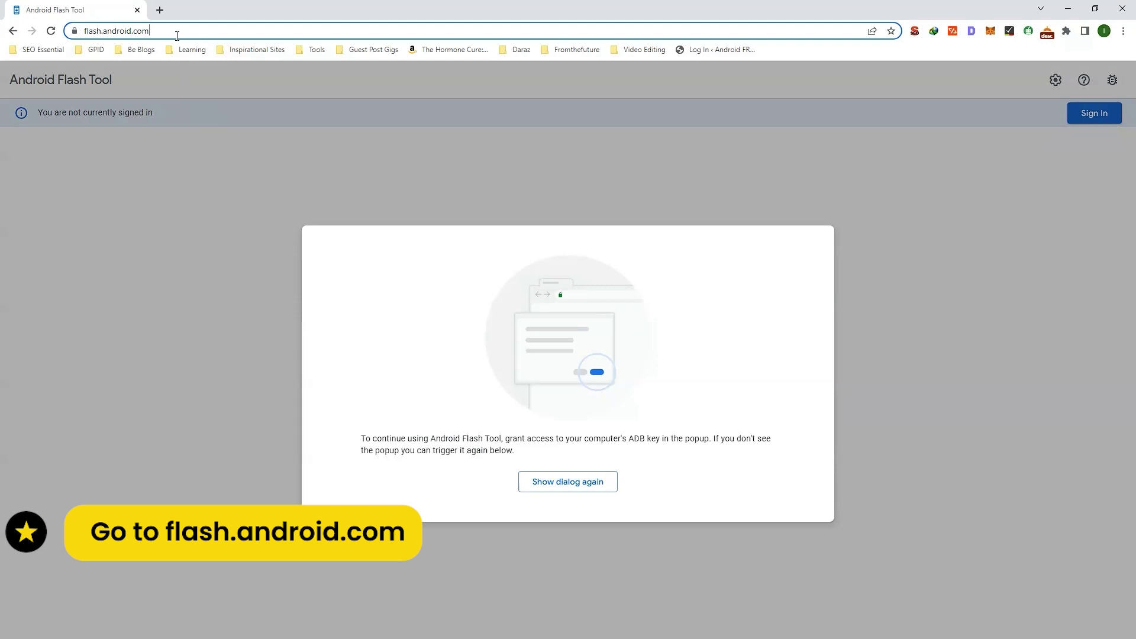
{"action": "type", "text": "flash.ad"}
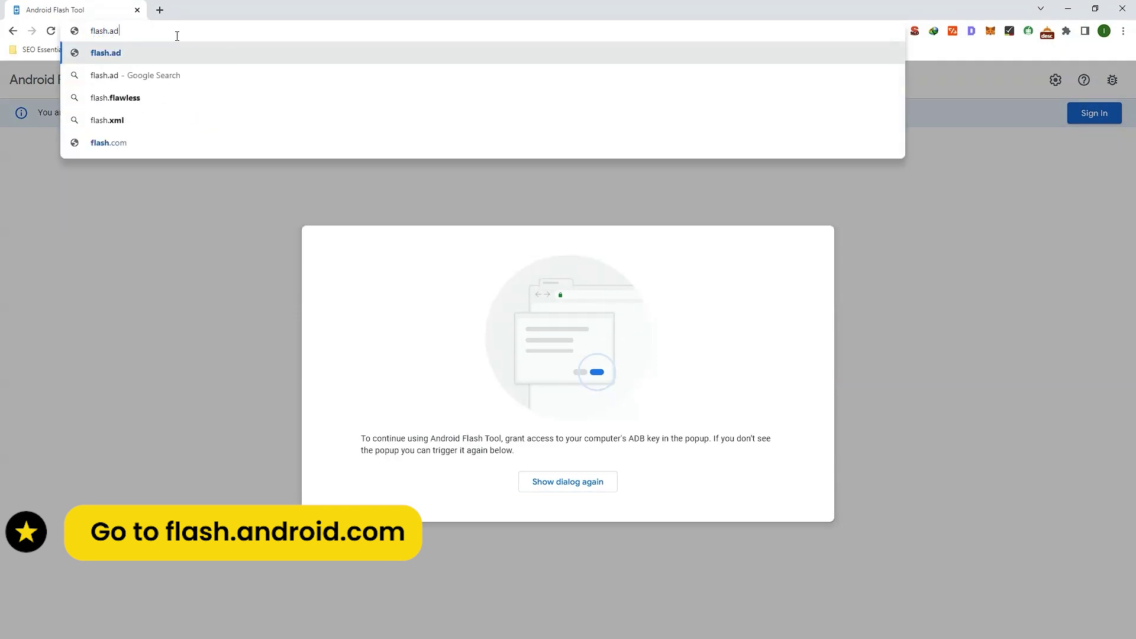
{"action": "key", "text": "BackSpace"}
{"action": "type", "text": "ndroid.co"}
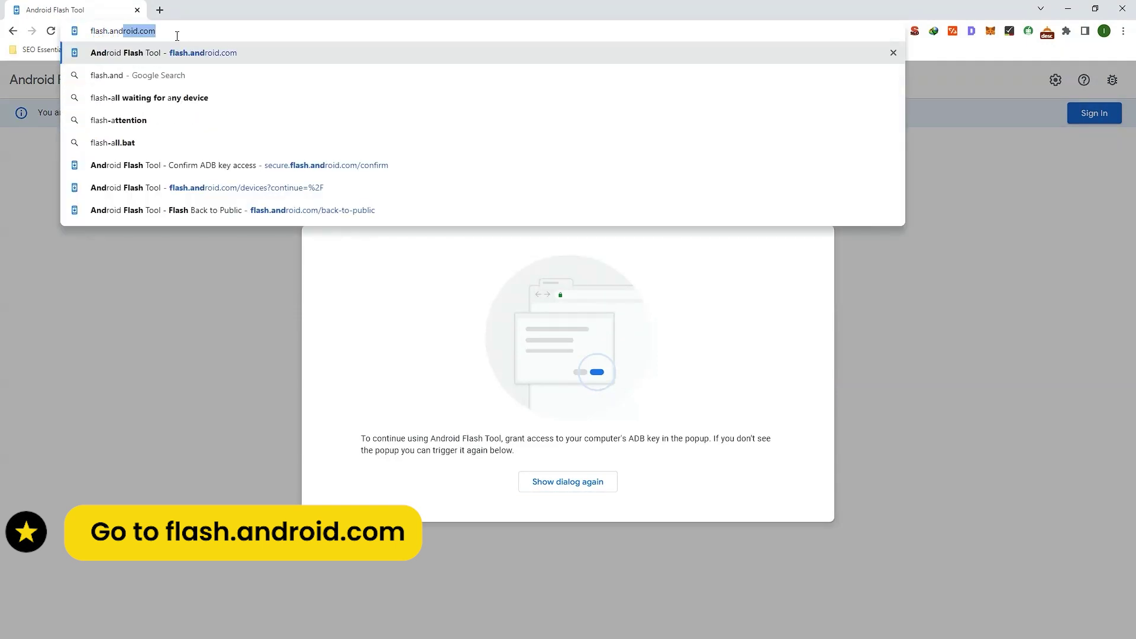
{"action": "type", "text": "m"}
{"action": "key", "text": "Return"}
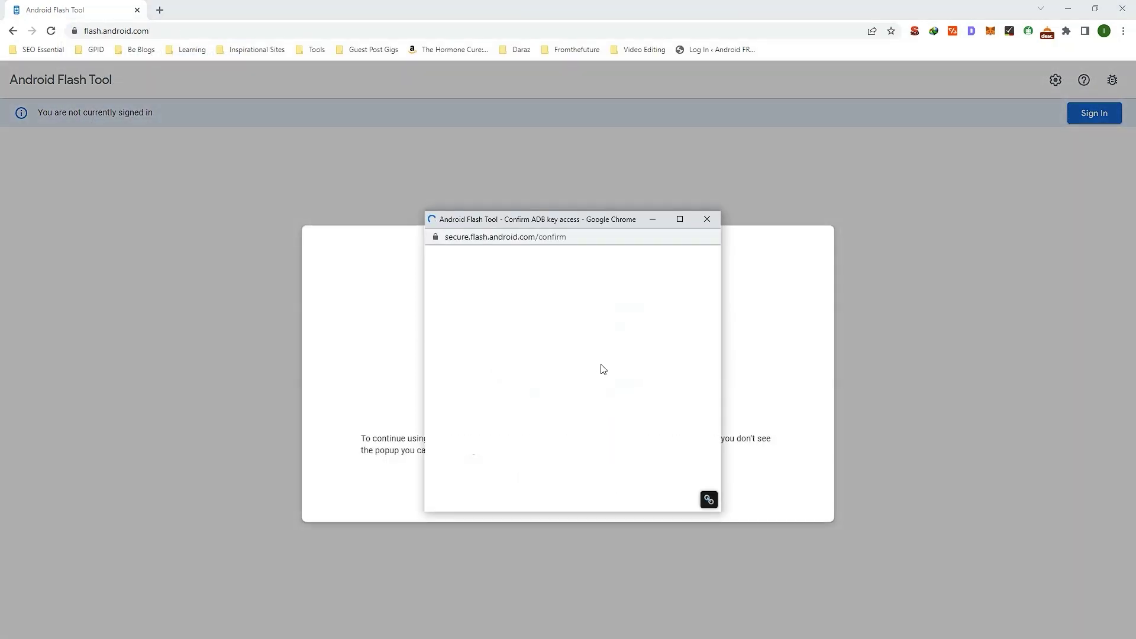
- Allow ADB access, select the connected Pixel 7 (panther), and collapse the Android 14 and 13 QPR3 preview lists
{"action": "left_click", "coordinate": [649, 381]}
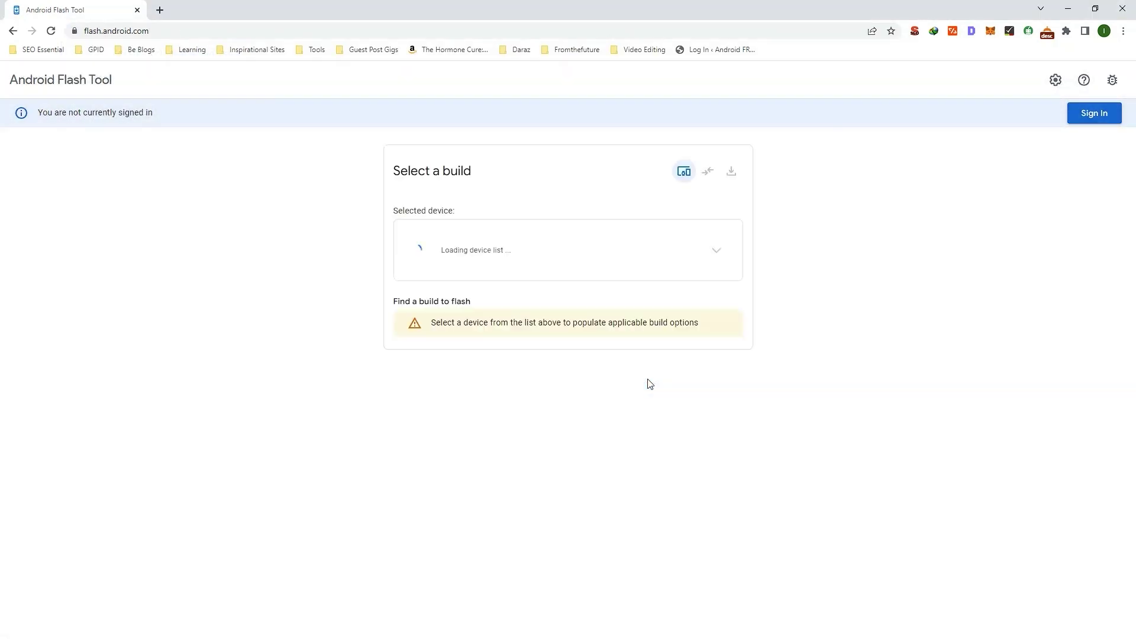
{"action": "left_click", "coordinate": [510, 258]}
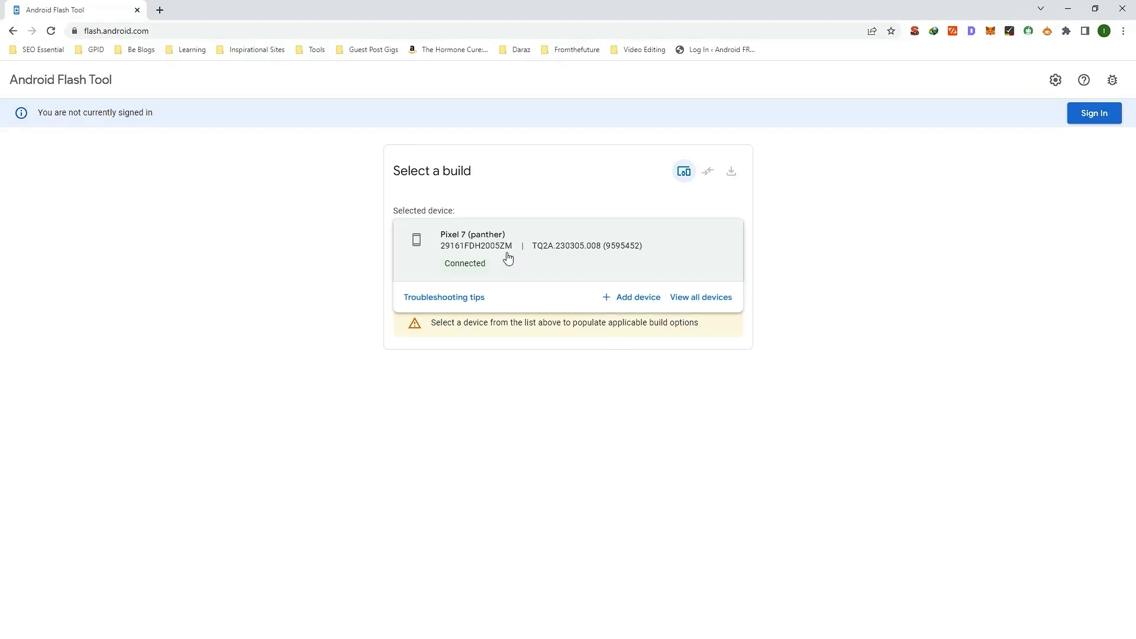
{"action": "left_click", "coordinate": [471, 267]}
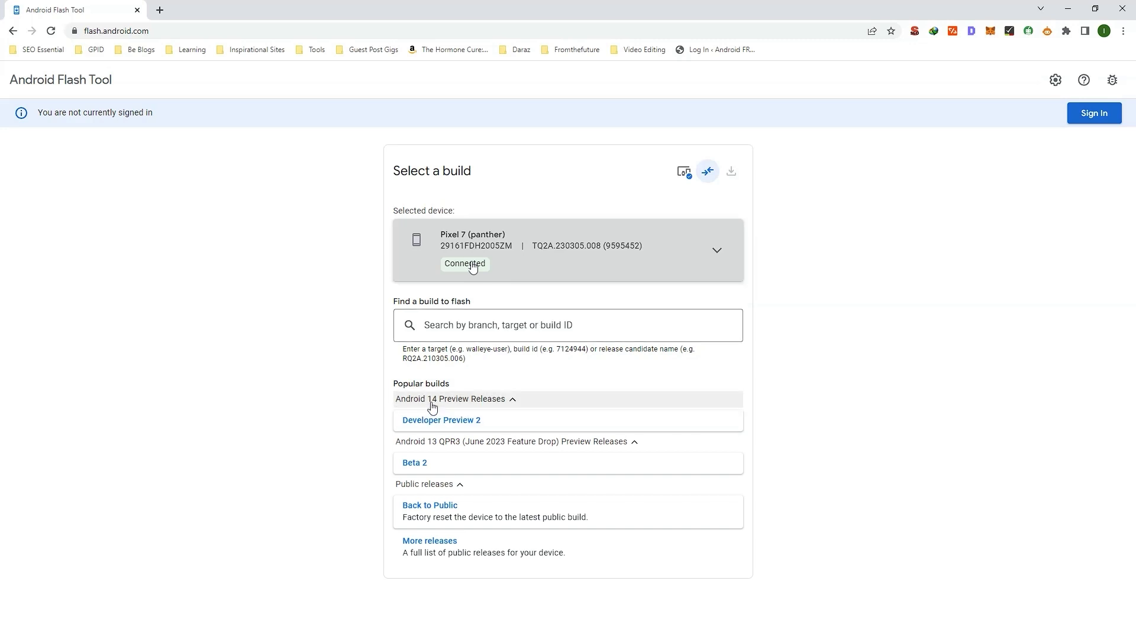
{"action": "left_click", "coordinate": [488, 404]}
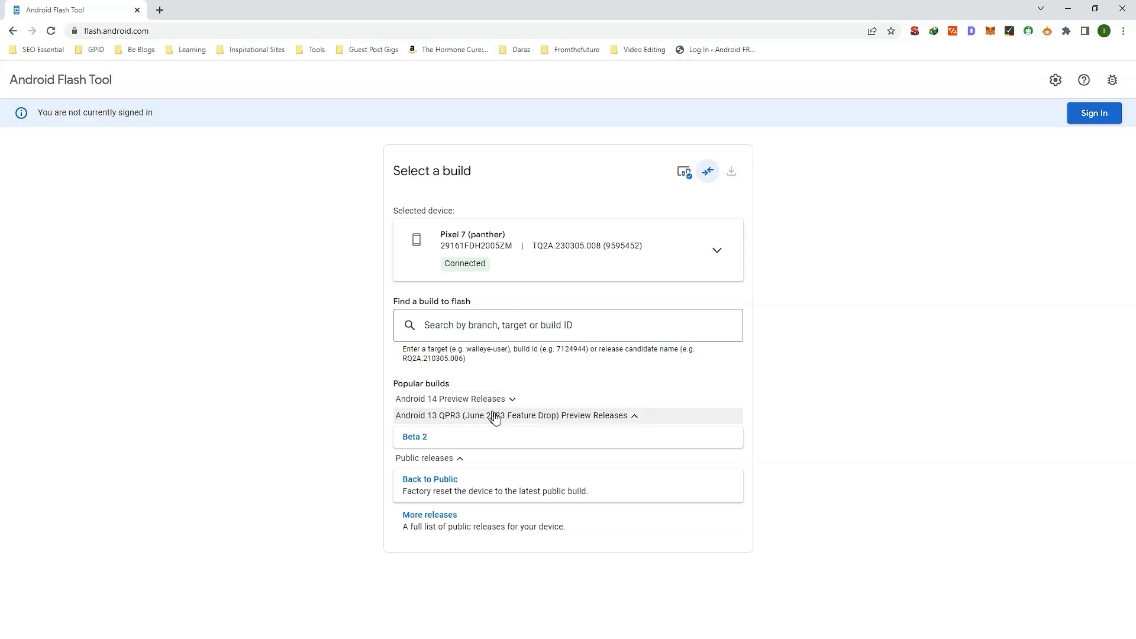
{"action": "left_click", "coordinate": [465, 416]}
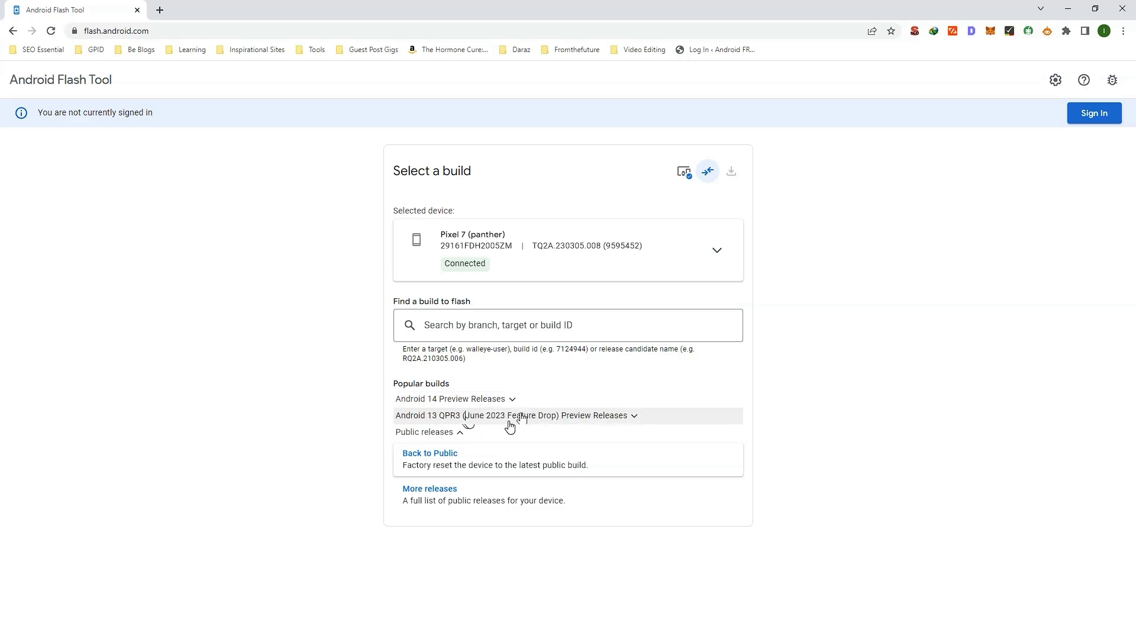
- Select the Back to Public build with its Default variant and open its edit options
{"action": "left_click", "coordinate": [485, 465]}
{"action": "left_click_drag", "start_coordinate": [437, 320], "coordinate": [540, 322]}
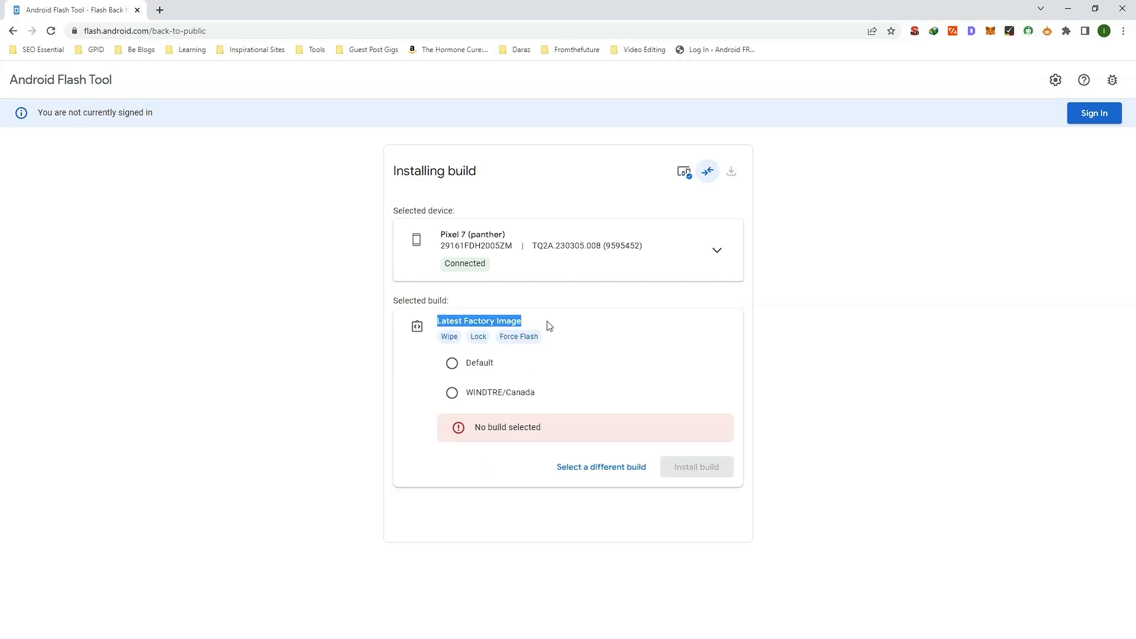
{"action": "left_click", "coordinate": [549, 326]}
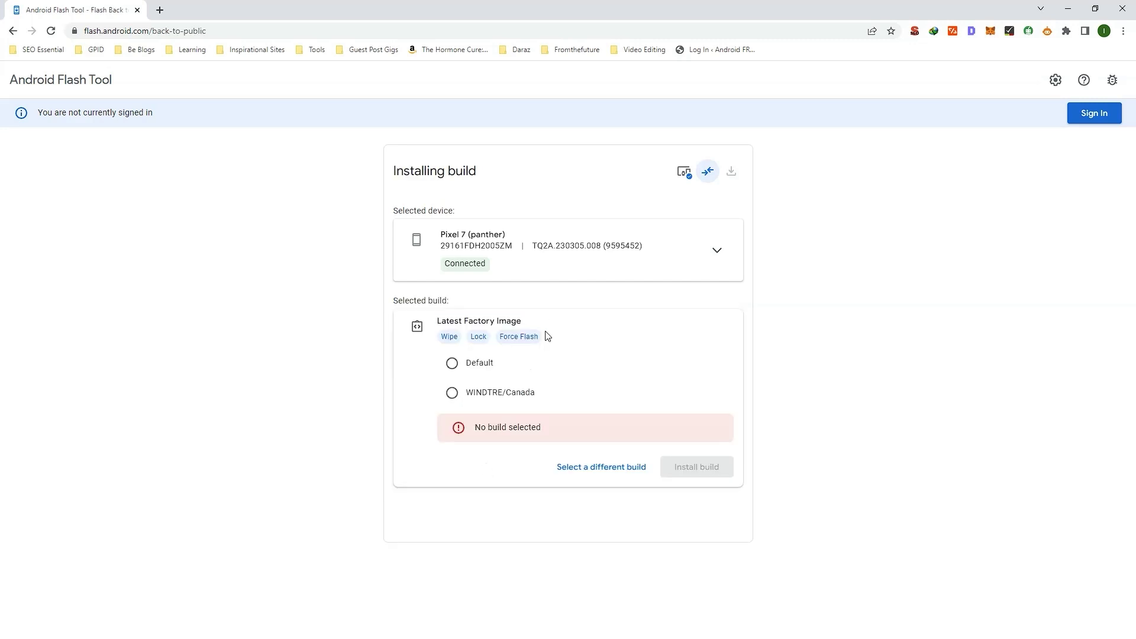
{"action": "left_click", "coordinate": [454, 364]}
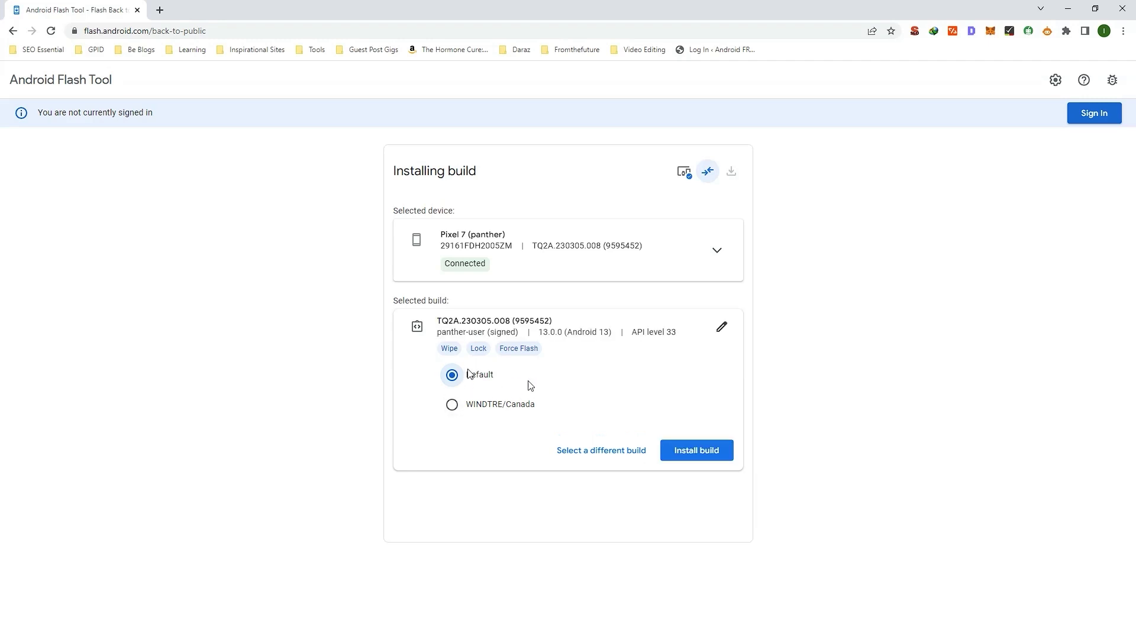
{"action": "left_click_drag", "start_coordinate": [440, 348], "coordinate": [477, 350]}
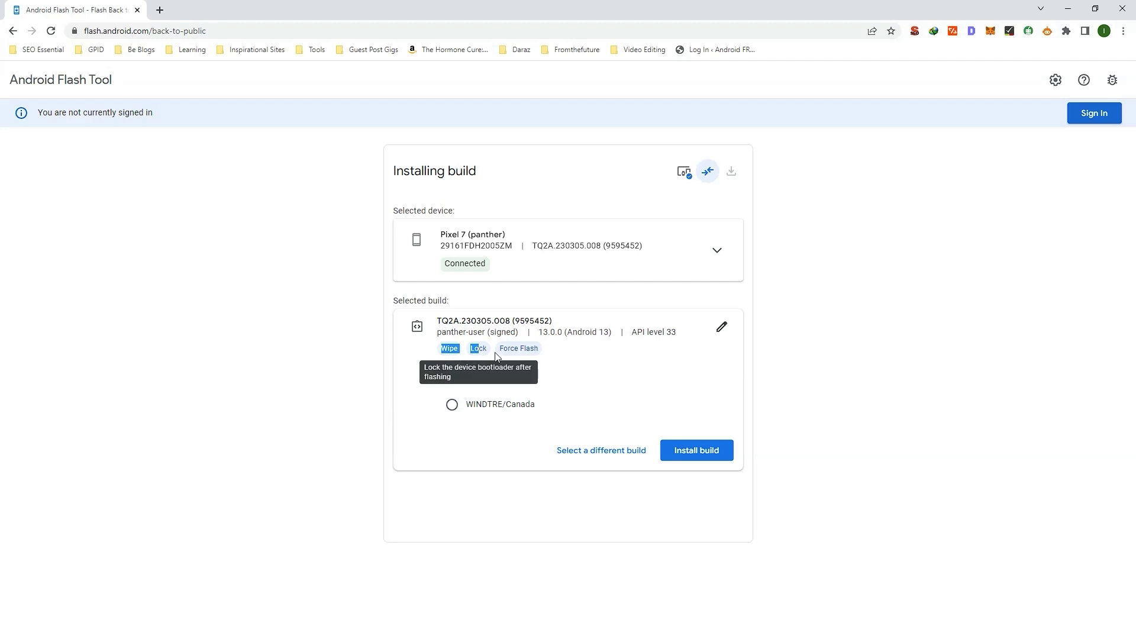
{"action": "left_click", "coordinate": [718, 331]}
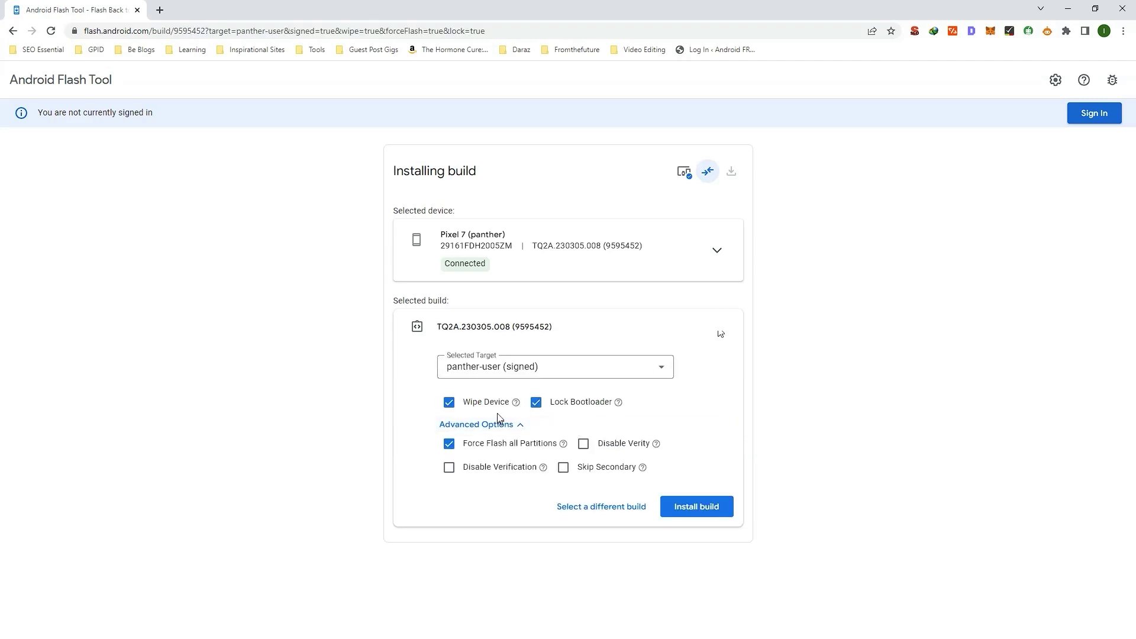
- Keep Wipe Device, Lock Bootloader and Force Flash all Partitions enabled, then start Install build
{"action": "mouse_move", "coordinate": [517, 407]}
{"action": "mouse_move", "coordinate": [616, 407]}
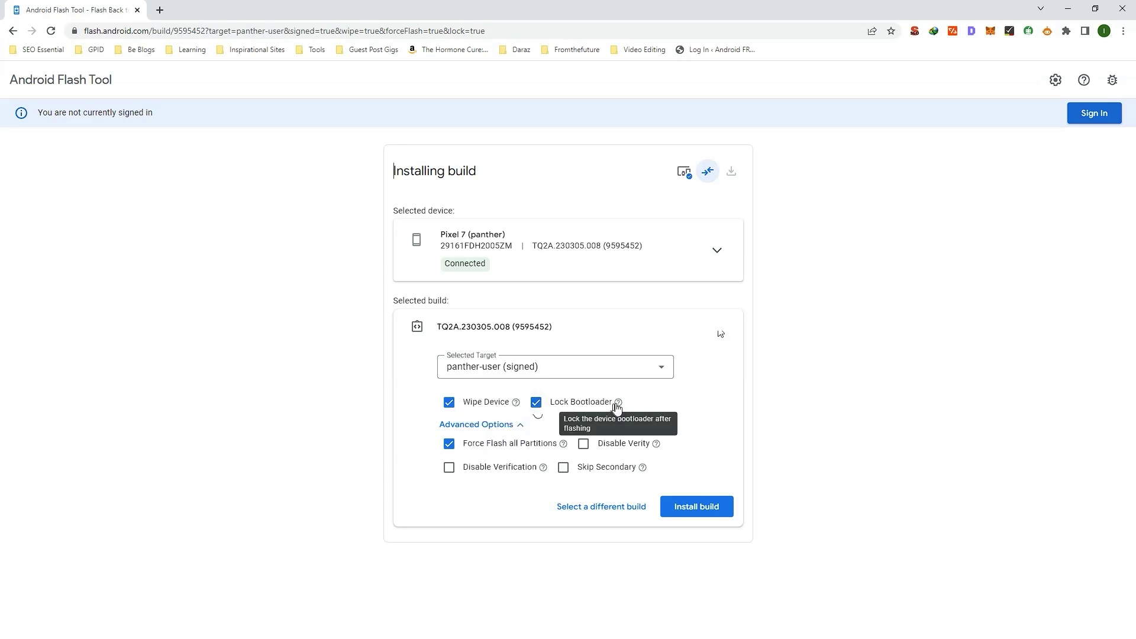
{"action": "left_click", "coordinate": [451, 404]}
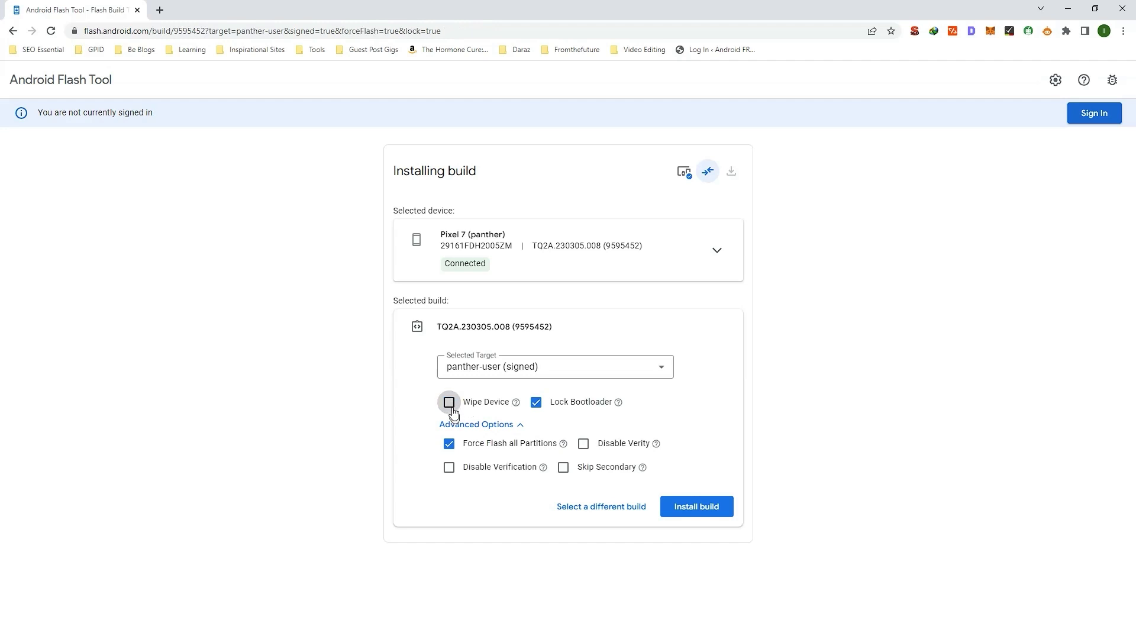
{"action": "left_click", "coordinate": [450, 405]}
{"action": "left_click", "coordinate": [537, 405]}
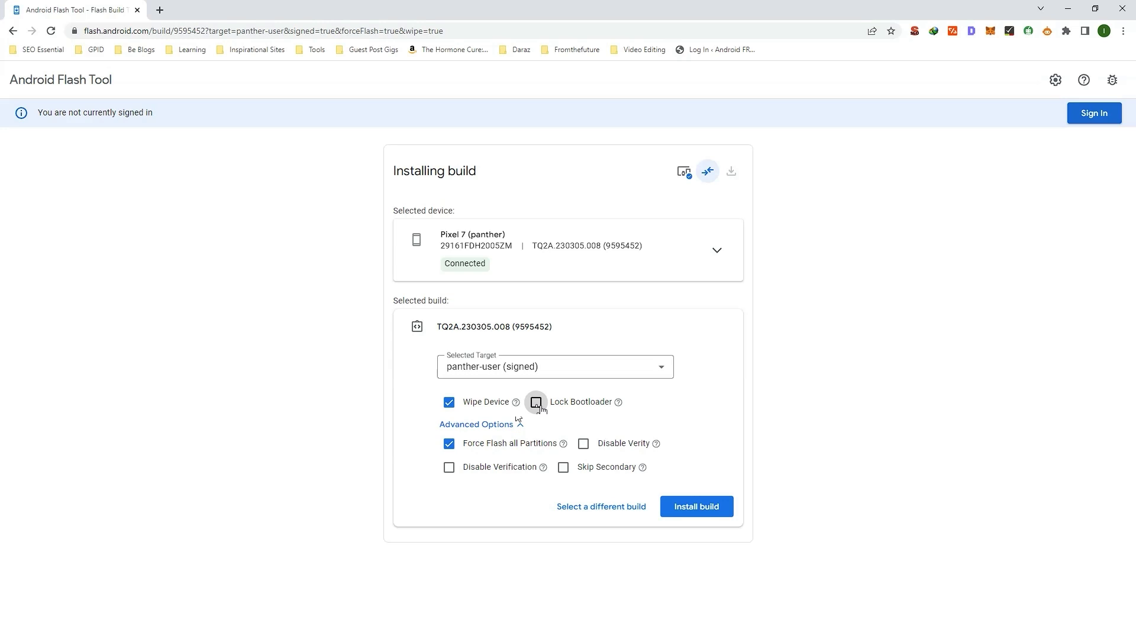
{"action": "left_click", "coordinate": [539, 406]}
{"action": "mouse_move", "coordinate": [544, 472]}
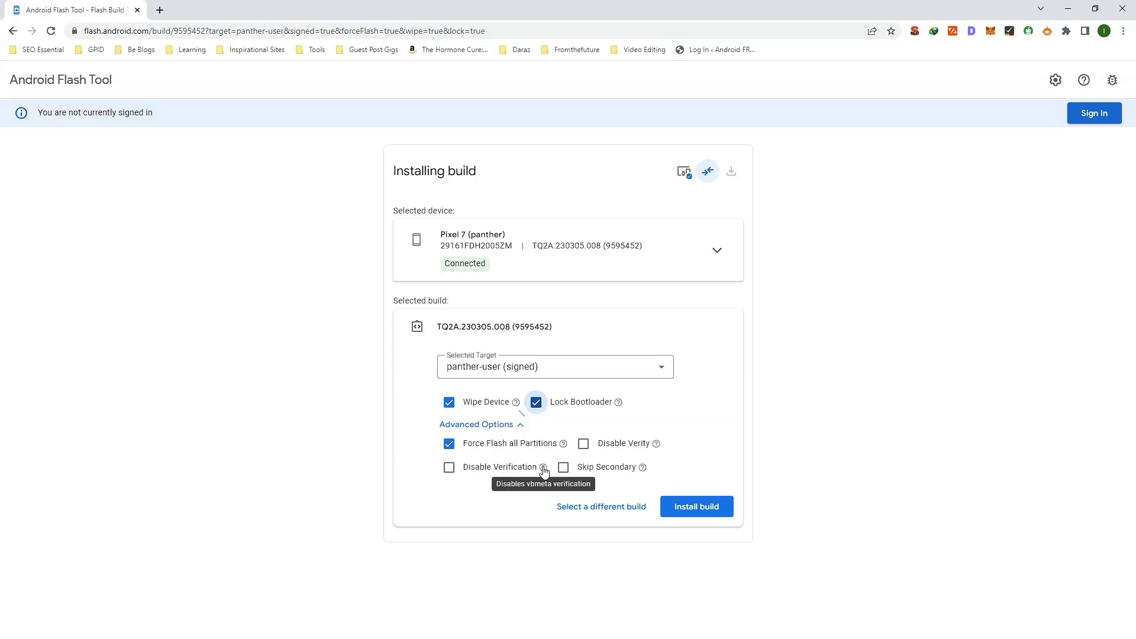
{"action": "mouse_move", "coordinate": [658, 448]}
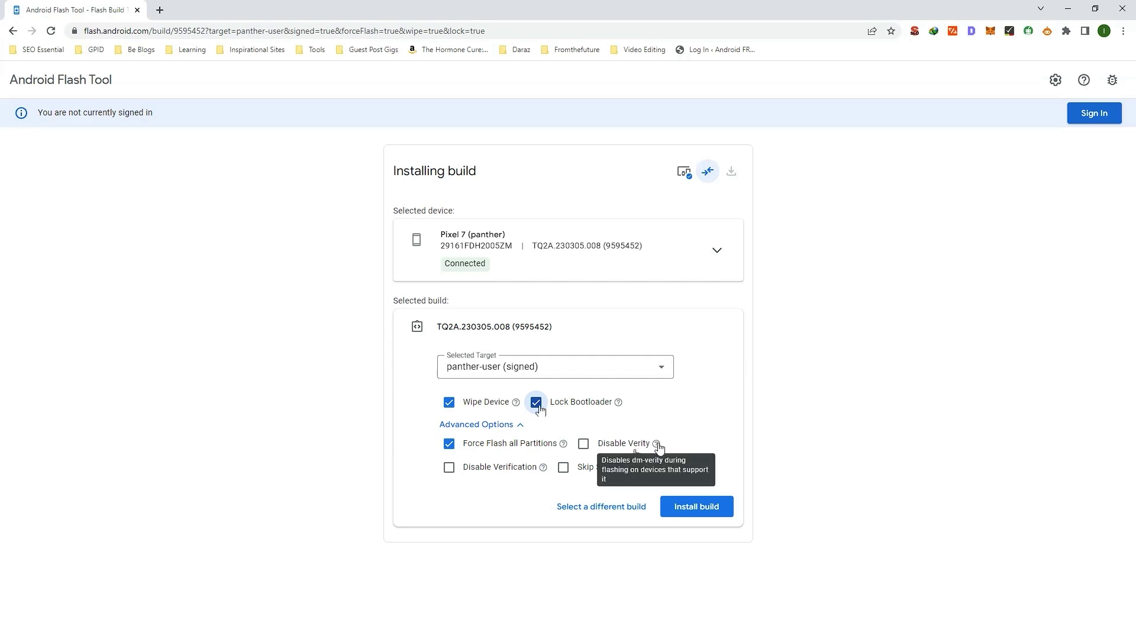
{"action": "left_click", "coordinate": [703, 512]}
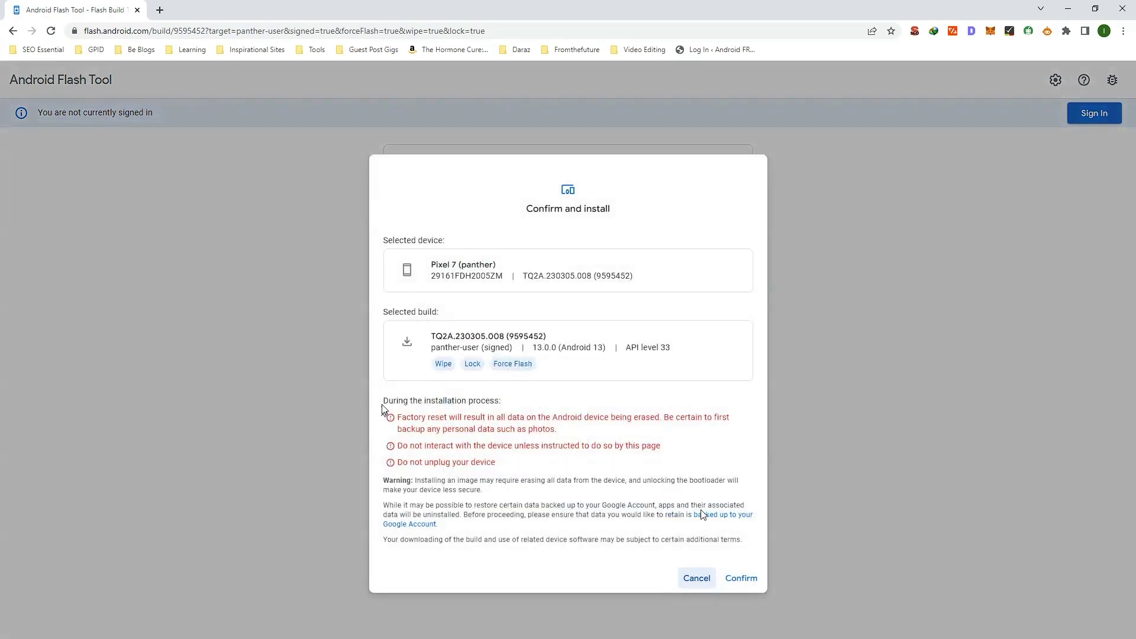
- Read the factory-reset, do-not-interact and do-not-unplug warnings, then confirm the installation
{"action": "left_click_drag", "start_coordinate": [383, 403], "coordinate": [516, 406]}
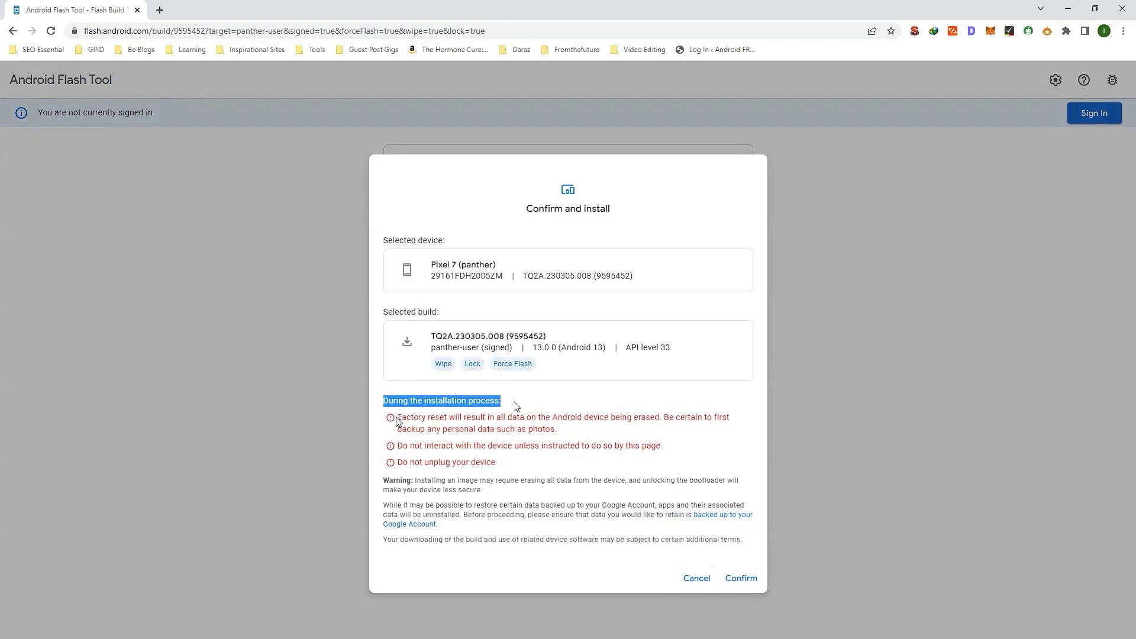
{"action": "left_click_drag", "start_coordinate": [398, 418], "coordinate": [566, 429]}
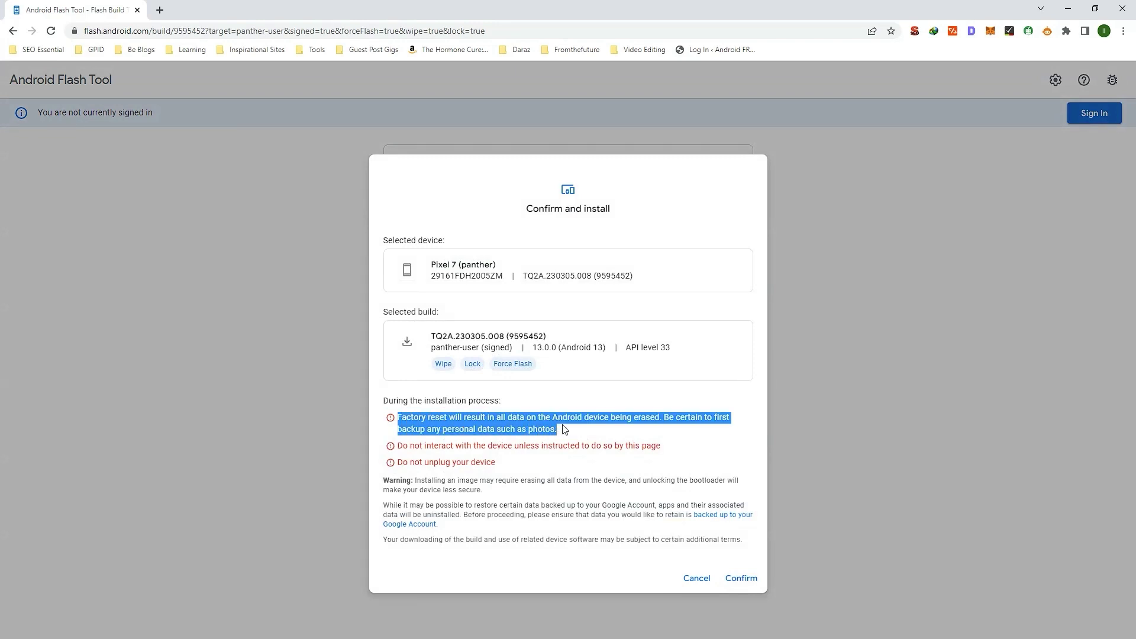
{"action": "left_click_drag", "start_coordinate": [399, 447], "coordinate": [677, 453]}
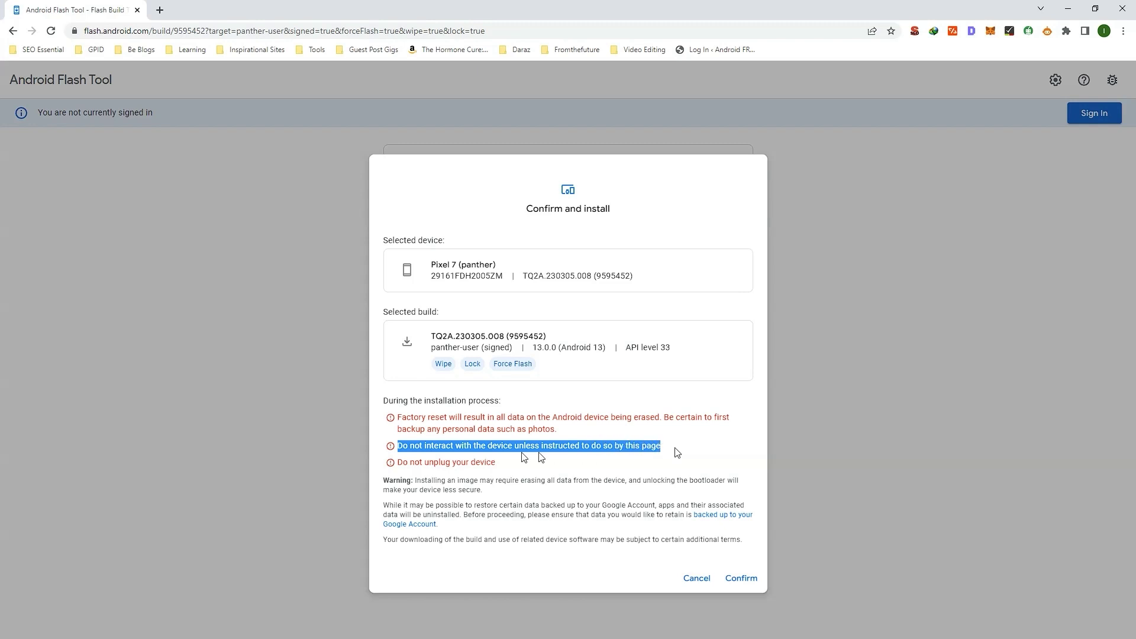
{"action": "left_click_drag", "start_coordinate": [395, 463], "coordinate": [507, 463]}
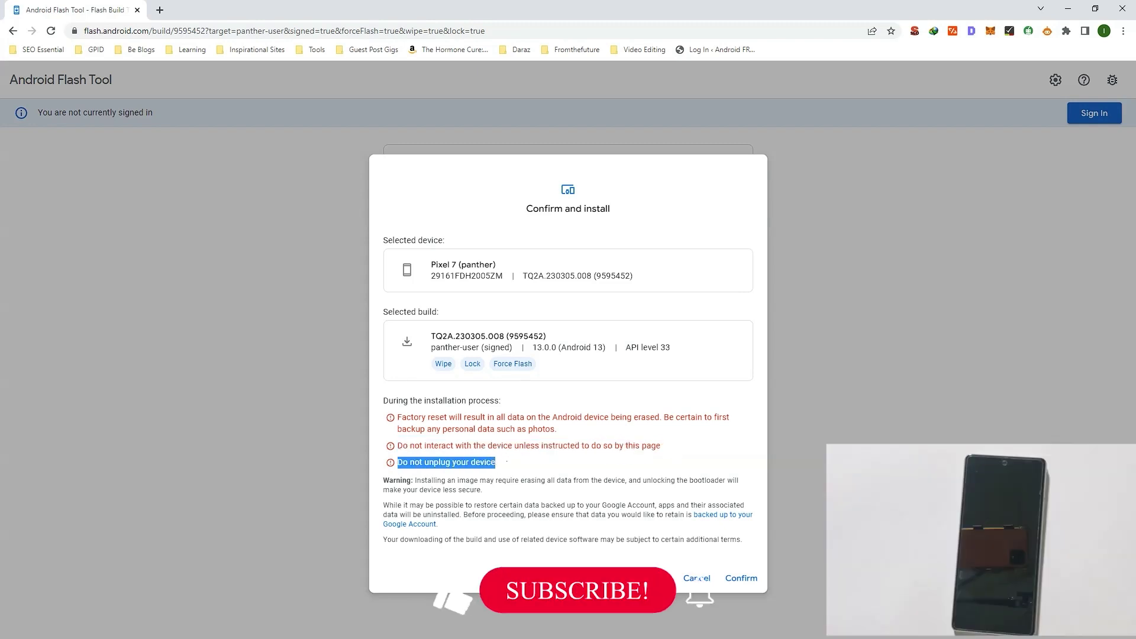
{"action": "left_click", "coordinate": [741, 578]}
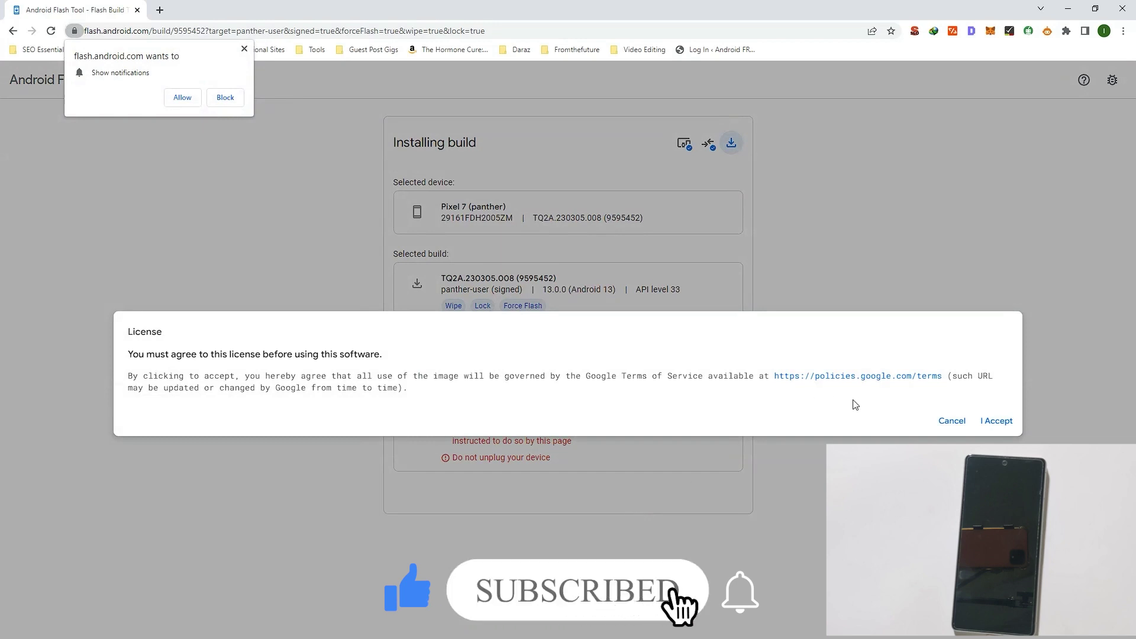
- Accept the license agreement and allow the site to show notifications
{"action": "left_click", "coordinate": [997, 421]}
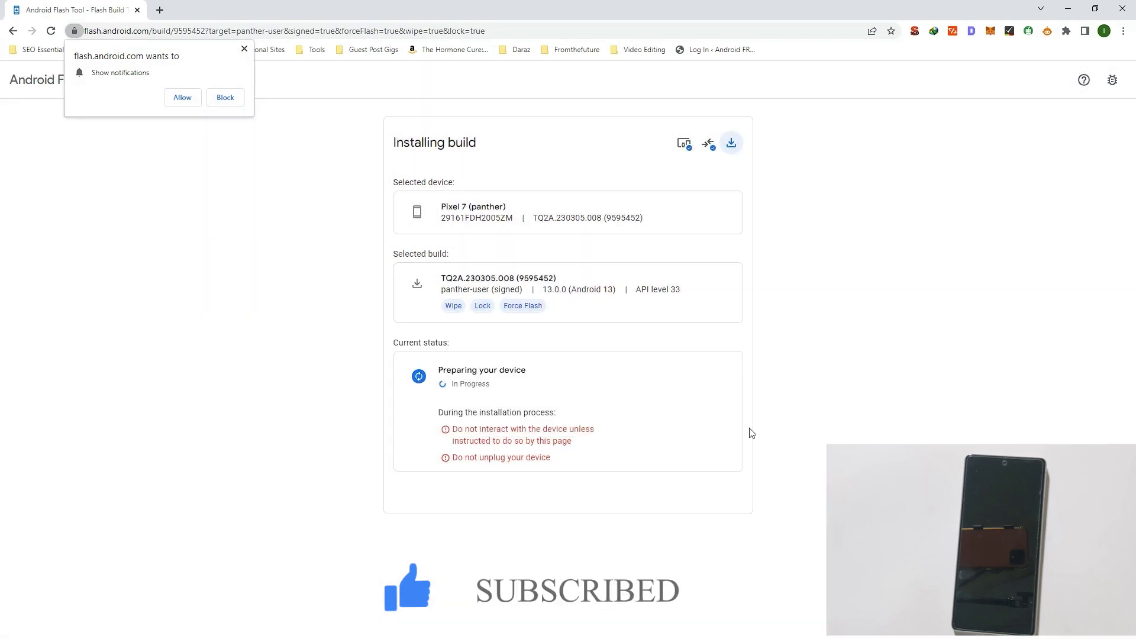
{"action": "left_click", "coordinate": [184, 103]}
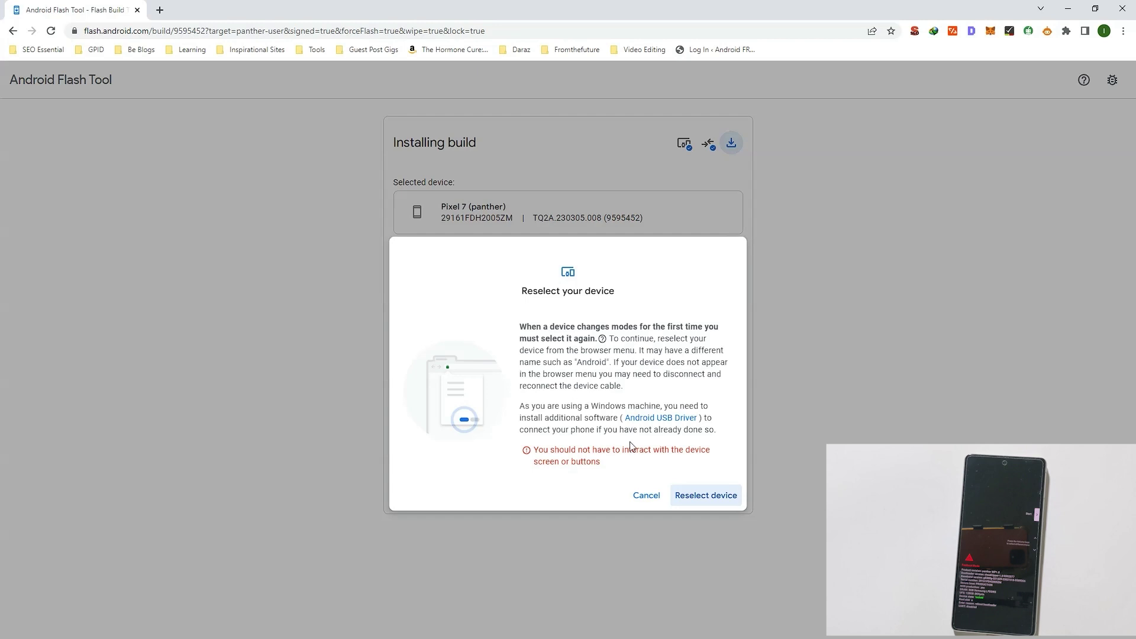
- Reconnect to the Pixel 7 in its new mode and start the bootloader unlock
{"action": "left_click", "coordinate": [700, 502]}
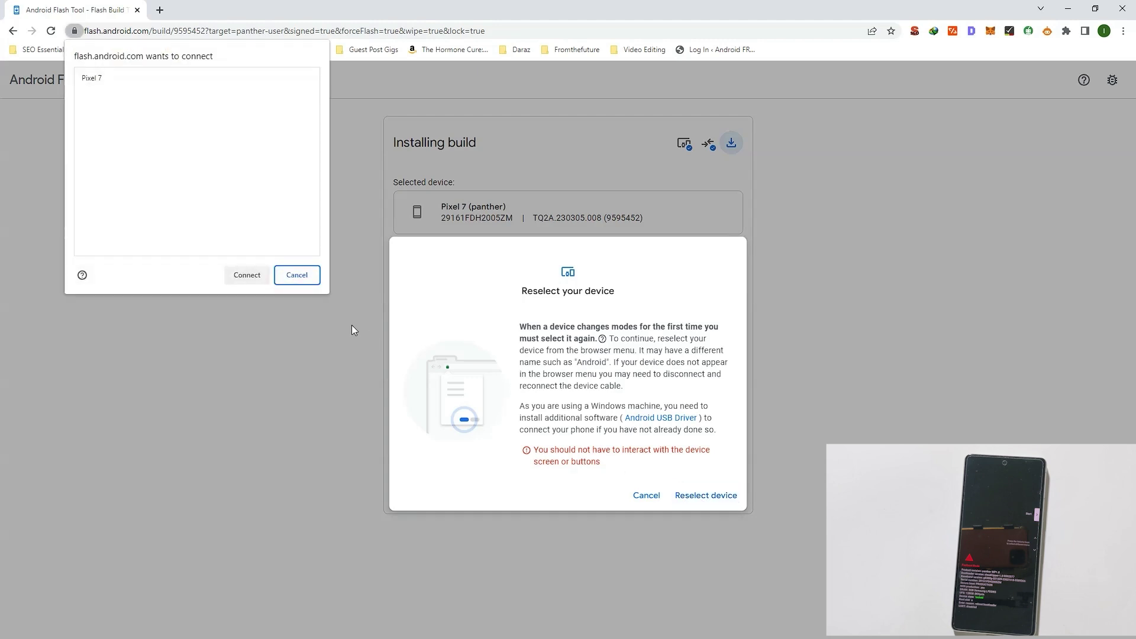
{"action": "left_click", "coordinate": [104, 85]}
{"action": "left_click", "coordinate": [243, 276]}
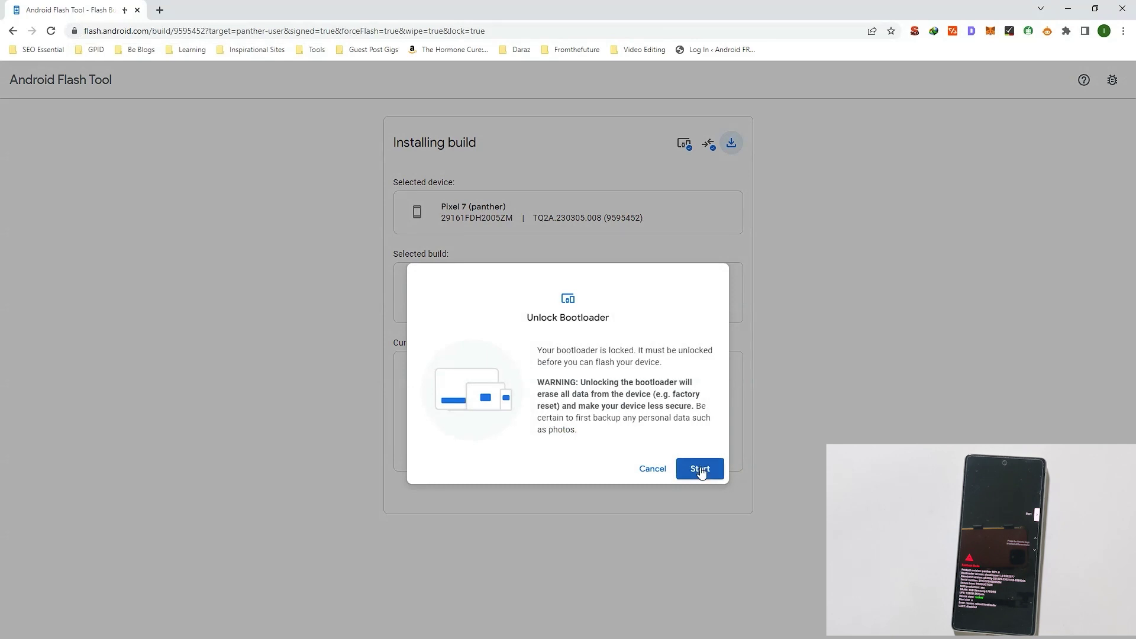
{"action": "left_click", "coordinate": [700, 471]}
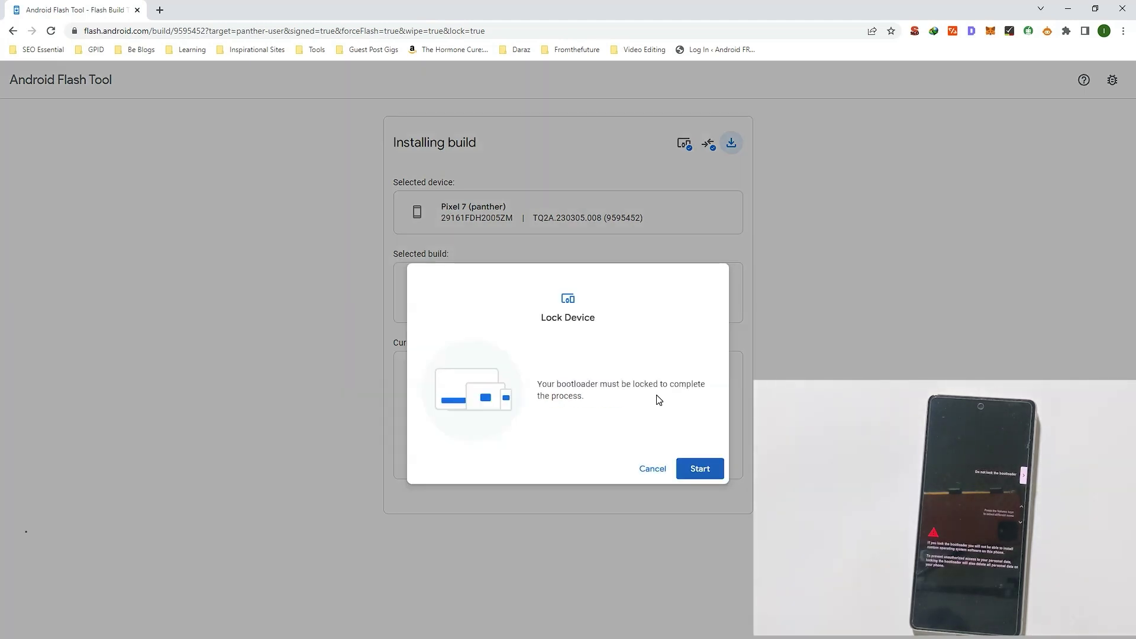
- Start relocking the Pixel 7 bootloader and acknowledge once locking is confirmed on the phone
{"action": "left_click", "coordinate": [707, 469]}
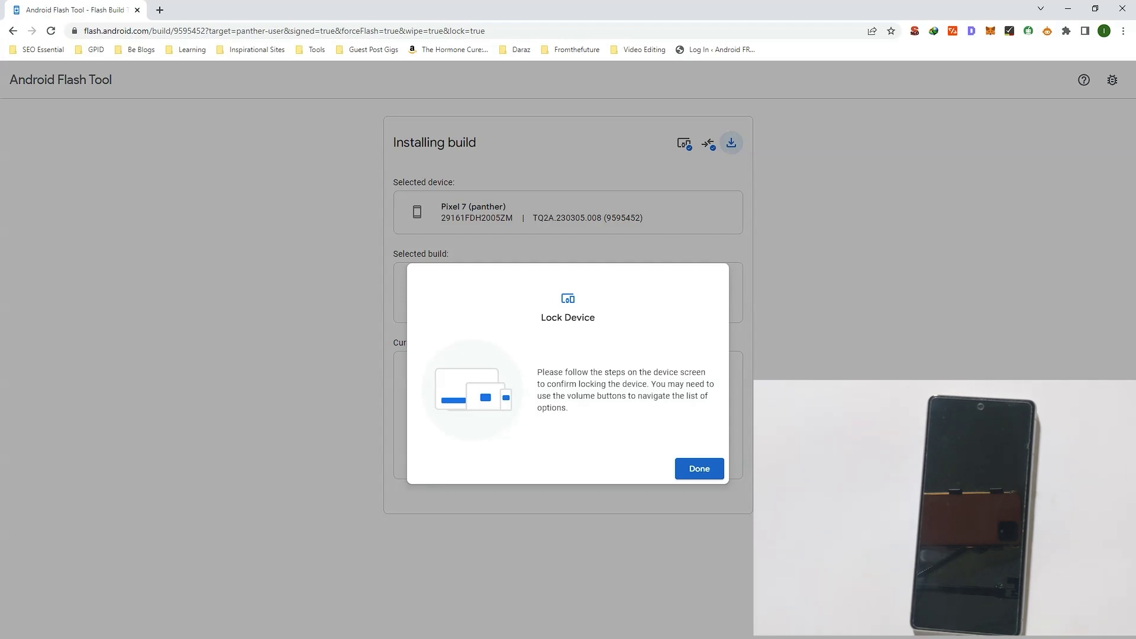
{"action": "left_click", "coordinate": [707, 470]}
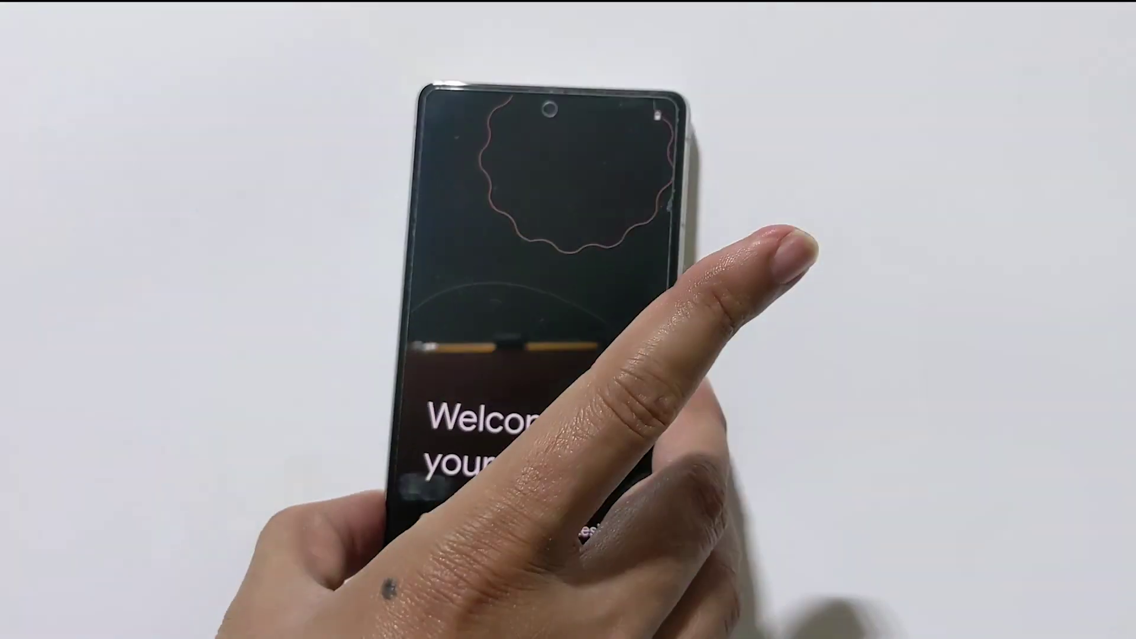
- Complete the Pixel 7 setup offline, skipping the screen-lock PIN, to reach the home screen
{"action": "left_click", "coordinate": [613, 576]}
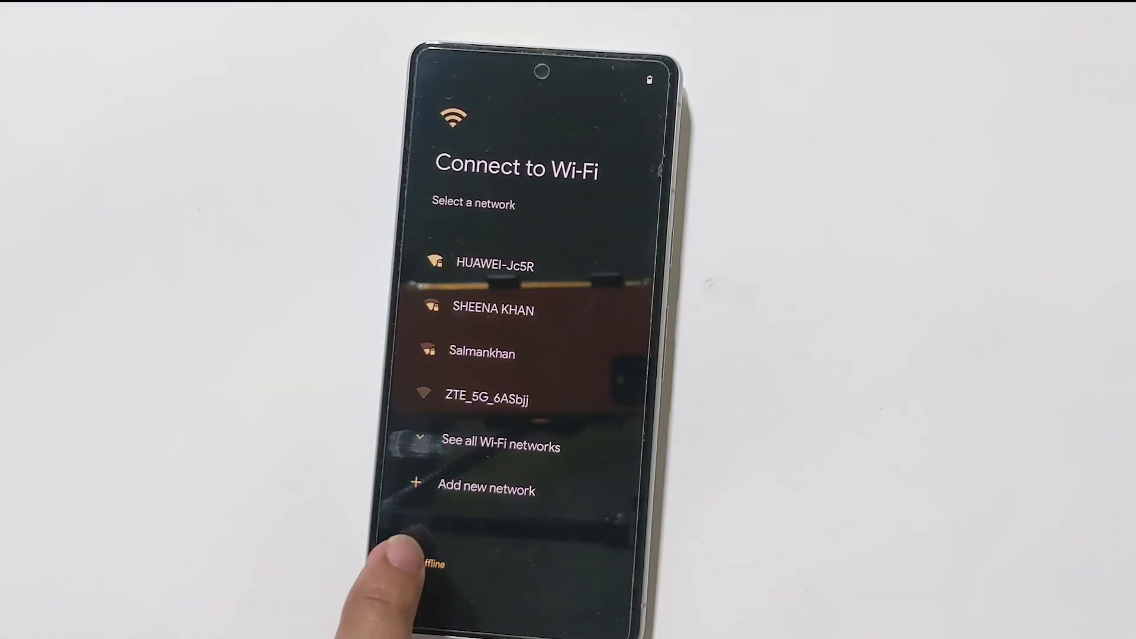
{"action": "left_click", "coordinate": [426, 562]}
{"action": "left_click", "coordinate": [613, 575]}
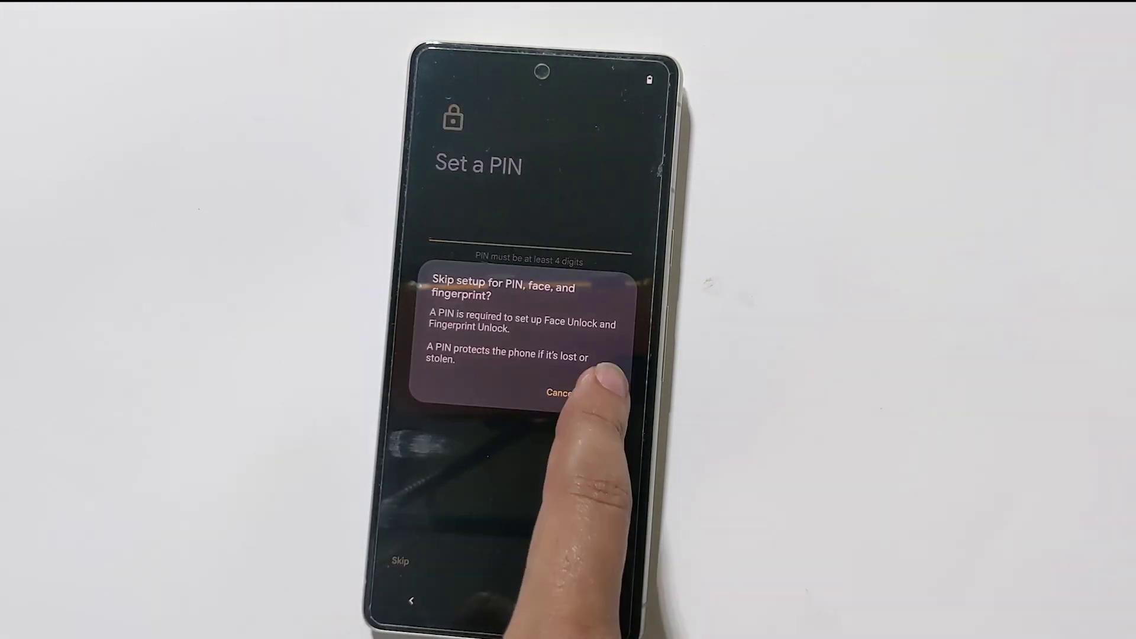
{"action": "left_click", "coordinate": [601, 388]}
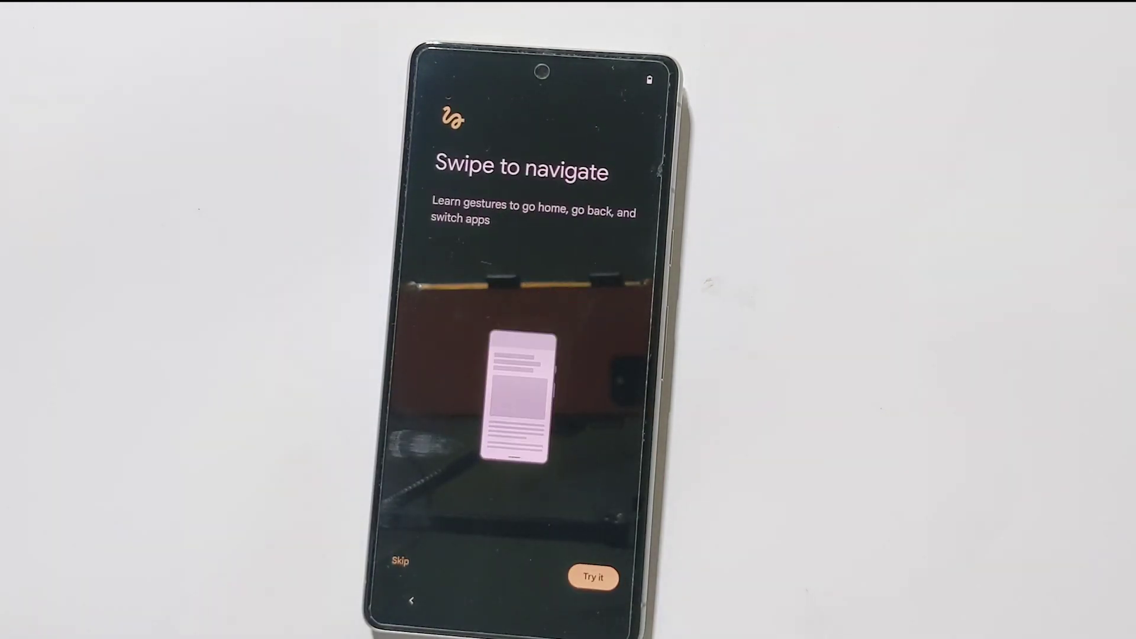
{"action": "left_click", "coordinate": [515, 491]}
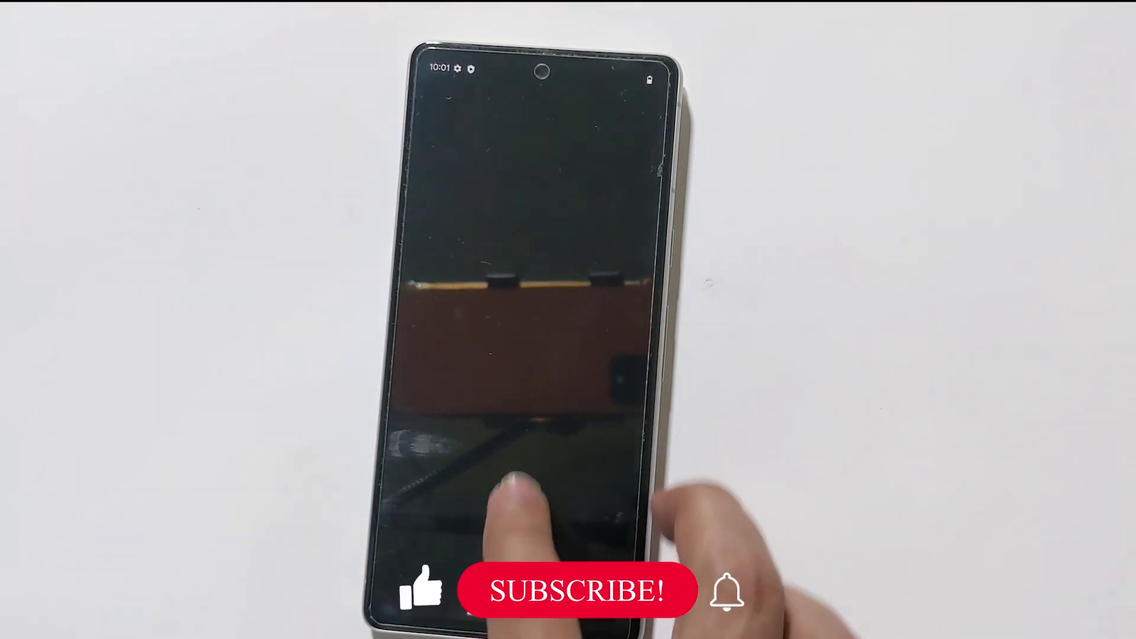
- Open the Settings app from the phone's app drawer
{"action": "left_click_drag", "start_coordinate": [556, 349], "coordinate": [592, 474]}
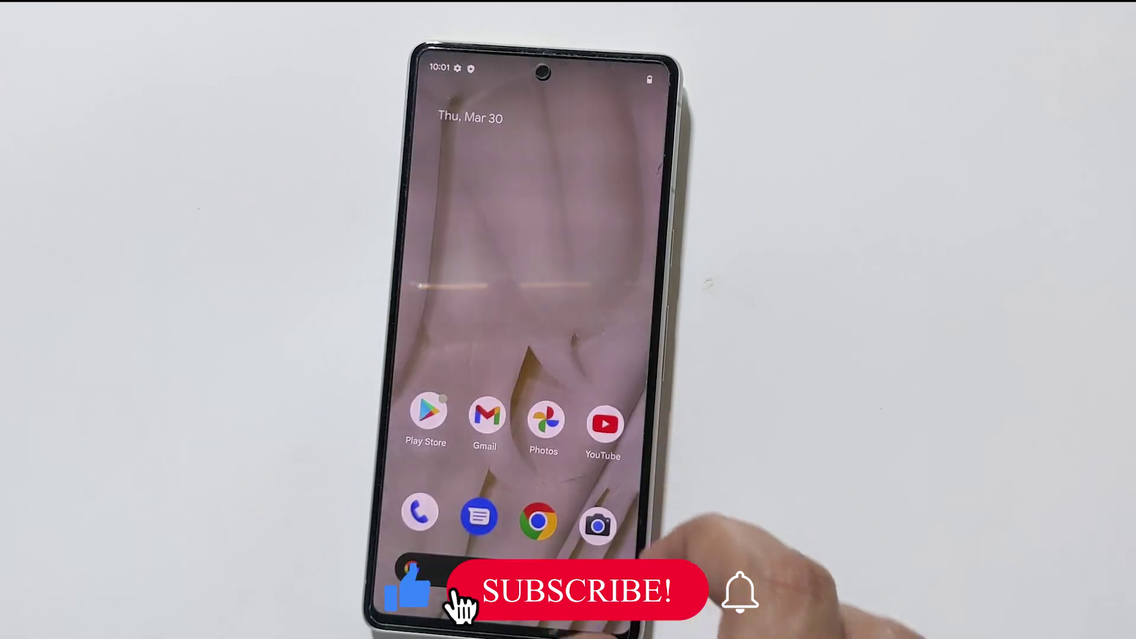
{"action": "left_click_drag", "start_coordinate": [562, 520], "coordinate": [596, 342]}
{"action": "scroll", "coordinate": [588, 355], "scroll_direction": "down", "scroll_amount": 2}
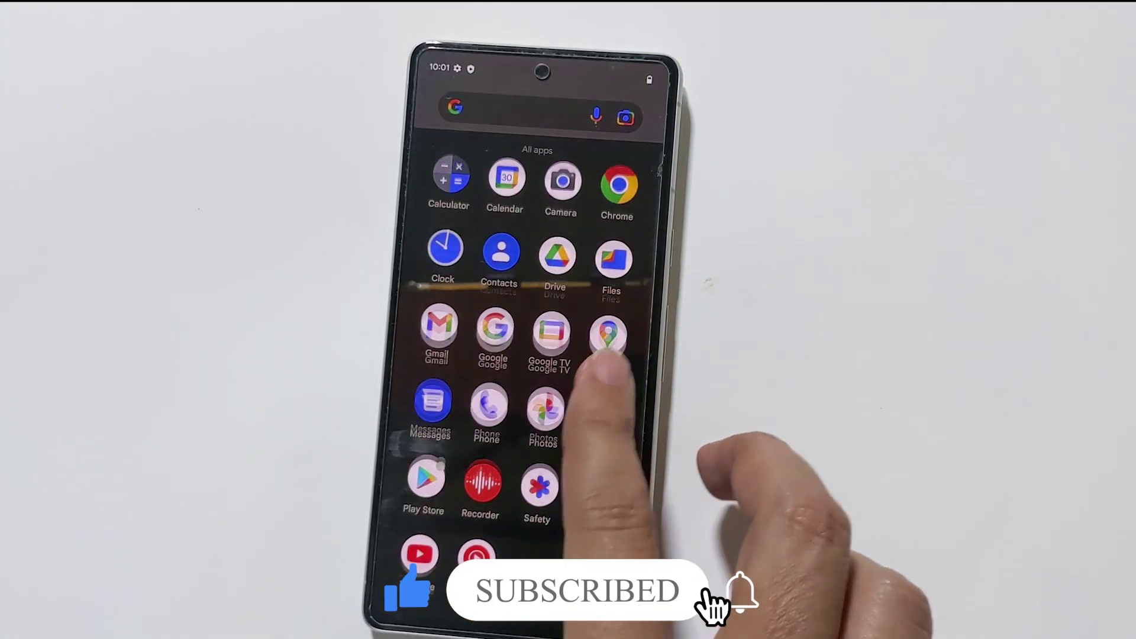
{"action": "scroll", "coordinate": [592, 385], "scroll_direction": "up", "scroll_amount": 2}
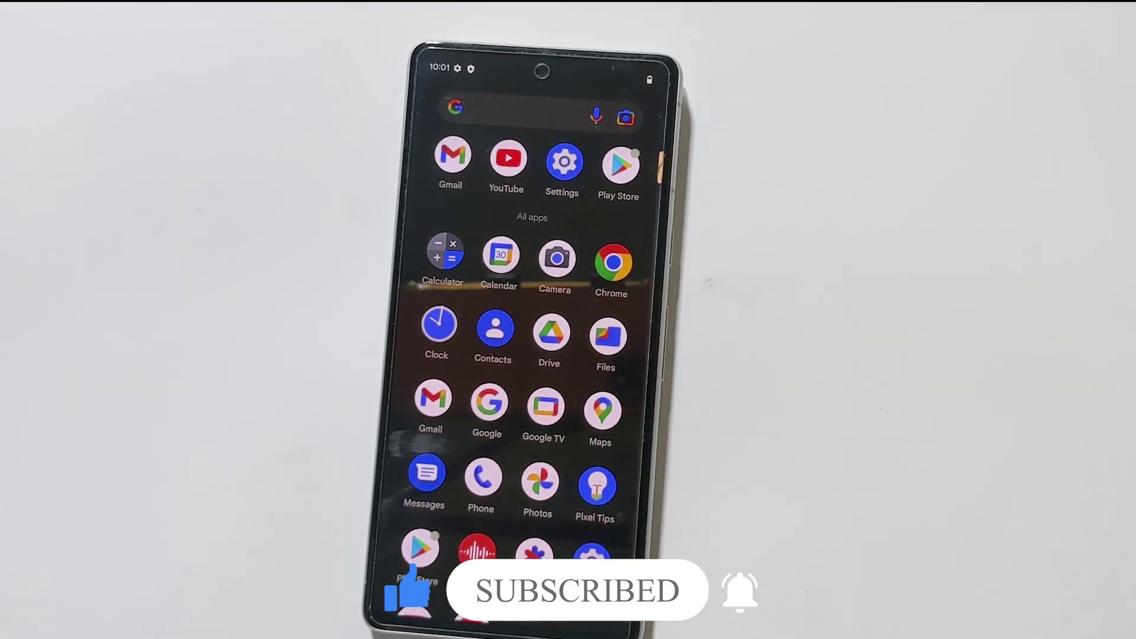
{"action": "left_click", "coordinate": [564, 162]}
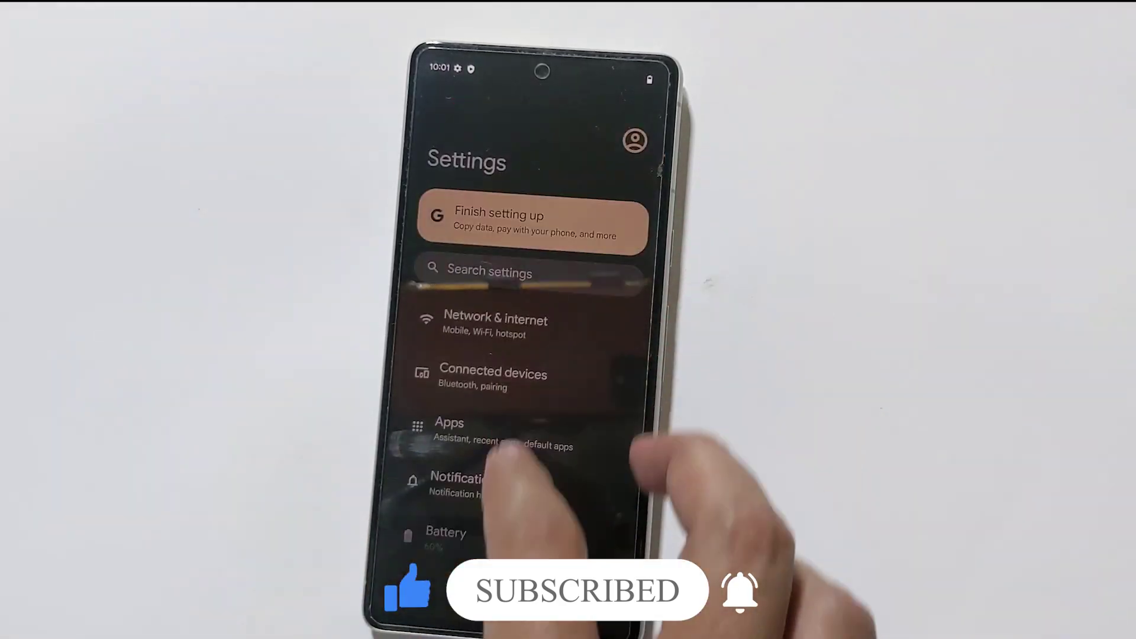